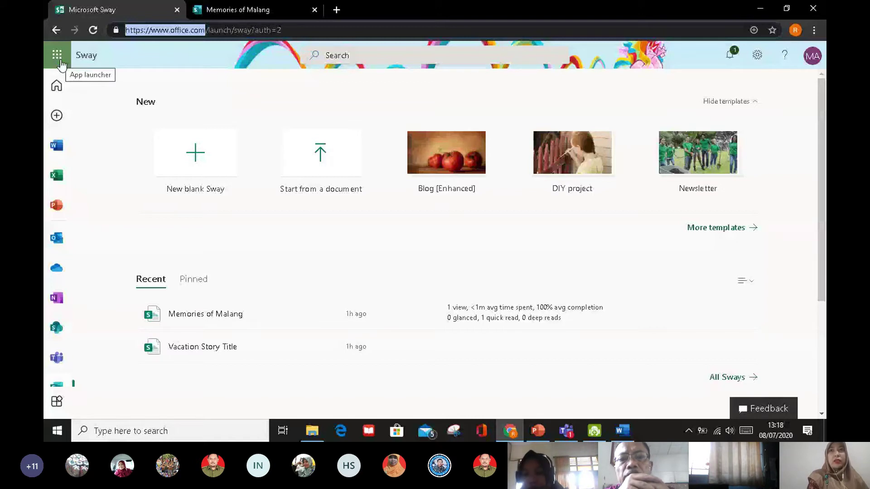
# Step: Look over the Office 365 apps available from the Sway start page, including Sway and Forms
pyautogui.click(62, 65)
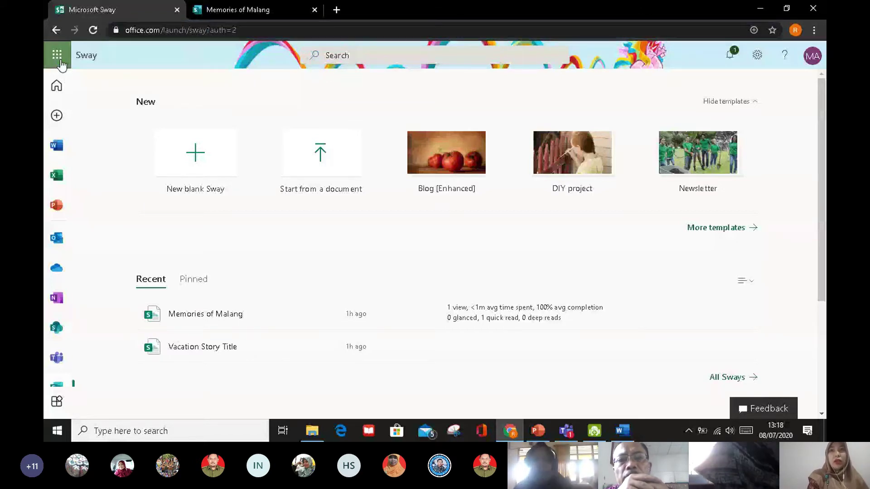
pyautogui.click(60, 59)
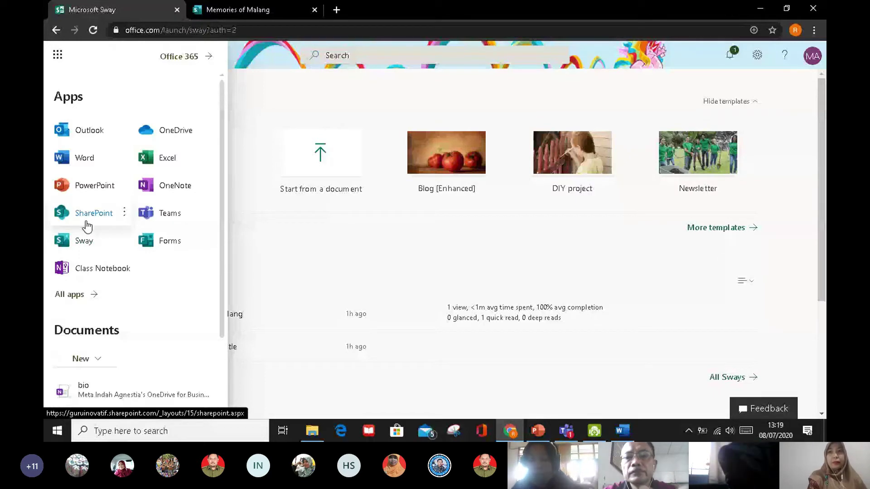
pyautogui.click(58, 55)
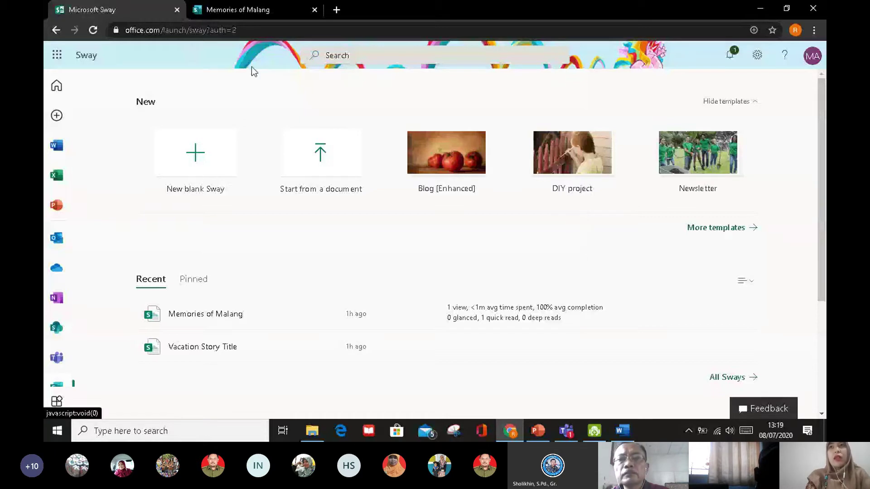
# Step: Open the Memories of Malang Sway, preview it through the Amazing Bromo section, and return to its storyline
pyautogui.click(266, 12)
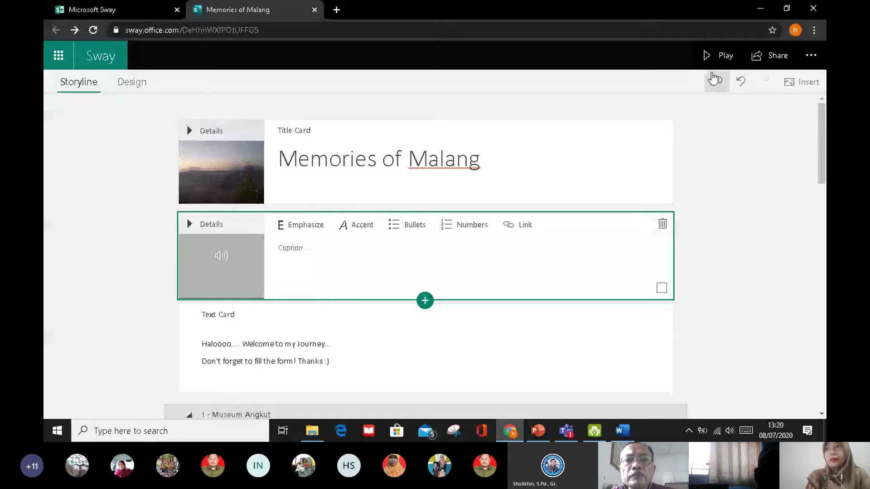
pyautogui.click(714, 78)
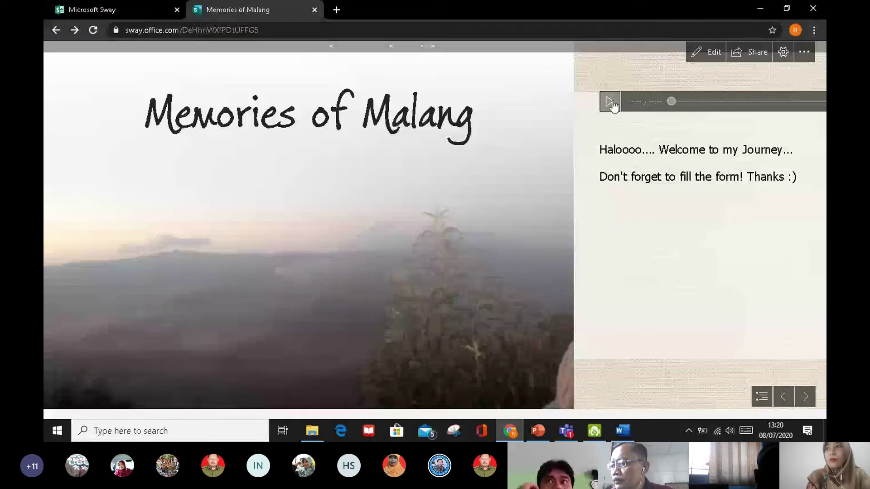
pyautogui.hotkey('ctrl', '-')
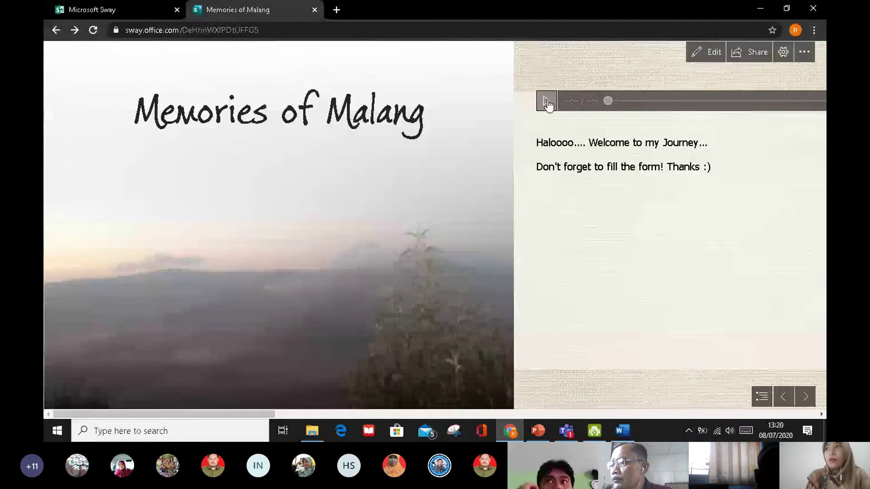
pyautogui.click(783, 52)
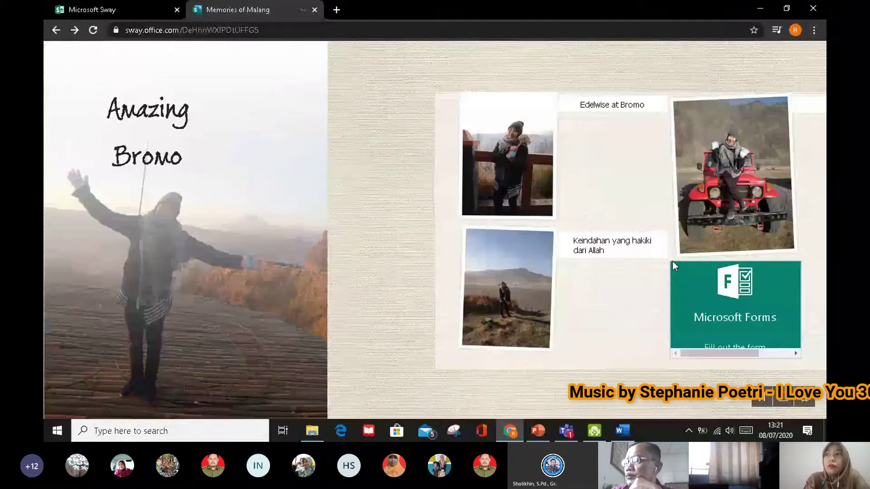
pyautogui.press('Escape')
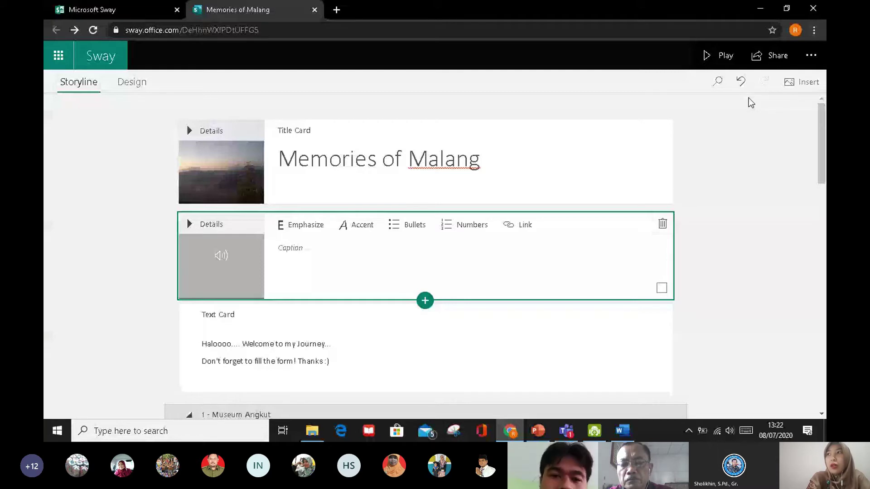
# Step: Play the Memories of Malang Sway again and start autoplay from its playback settings
pyautogui.click(720, 55)
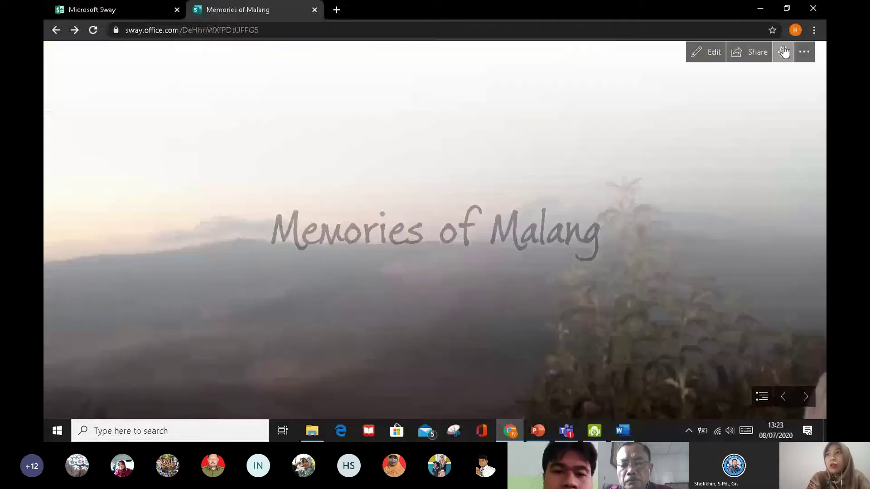
pyautogui.click(783, 52)
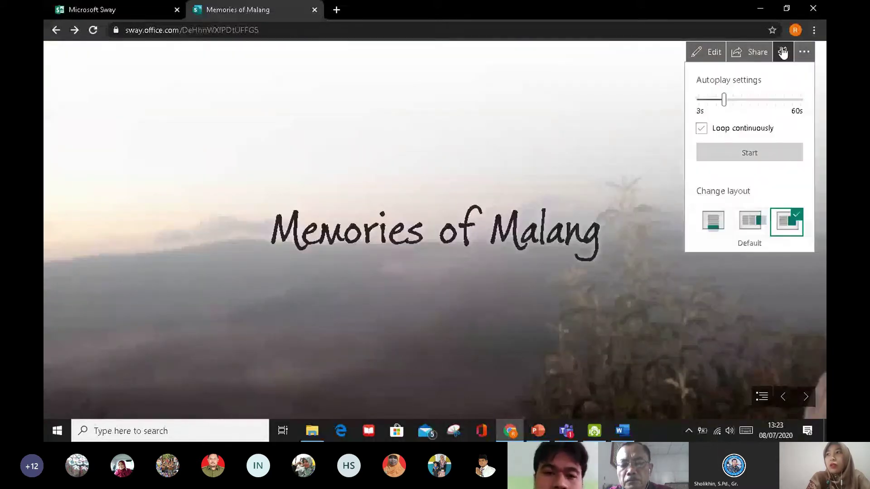
pyautogui.click(726, 153)
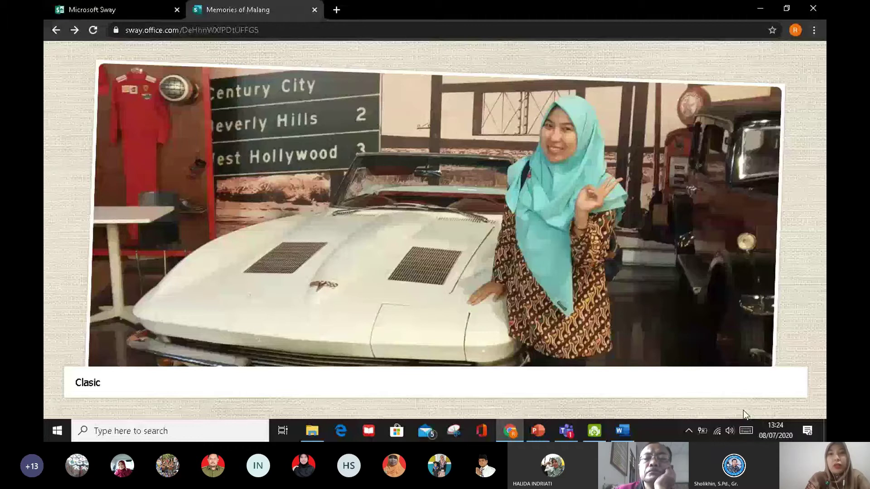
# Step: Advance through the museum and Bromo photo and video slides to the embedded survey form
pyautogui.press('Right')
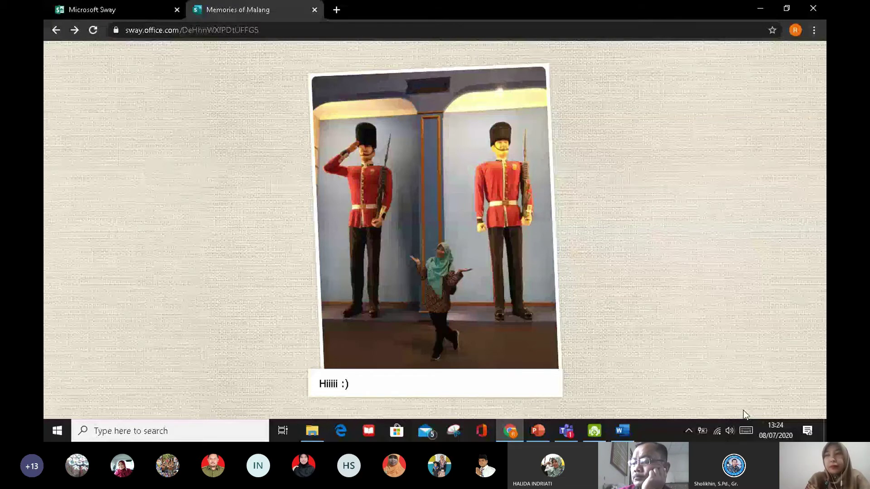
pyautogui.press('Right')
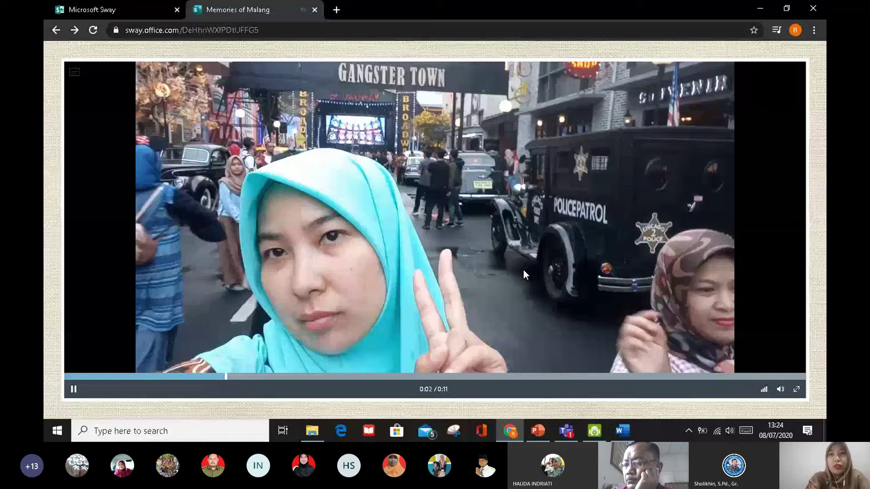
pyautogui.scroll(-3, 524, 275)
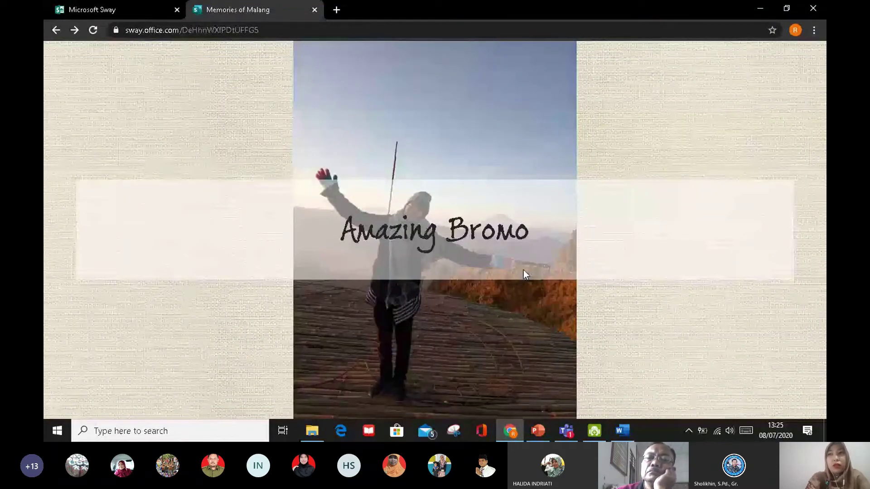
pyautogui.click(805, 397)
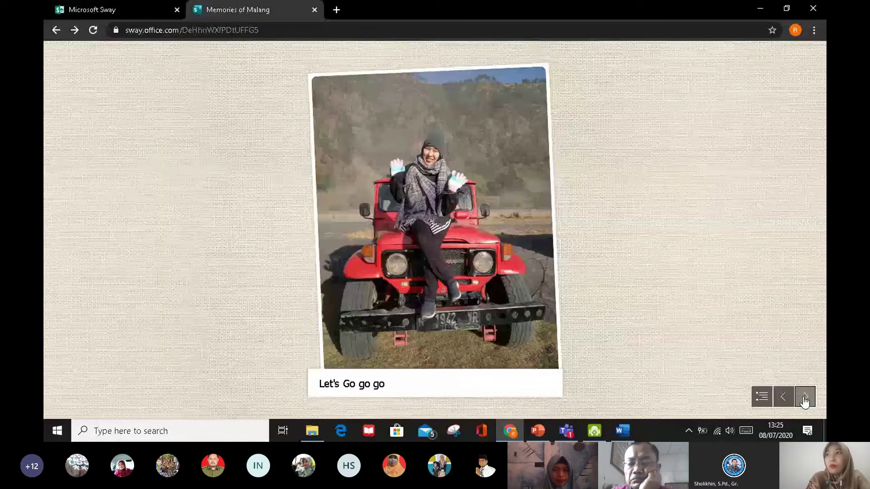
pyautogui.click(805, 401)
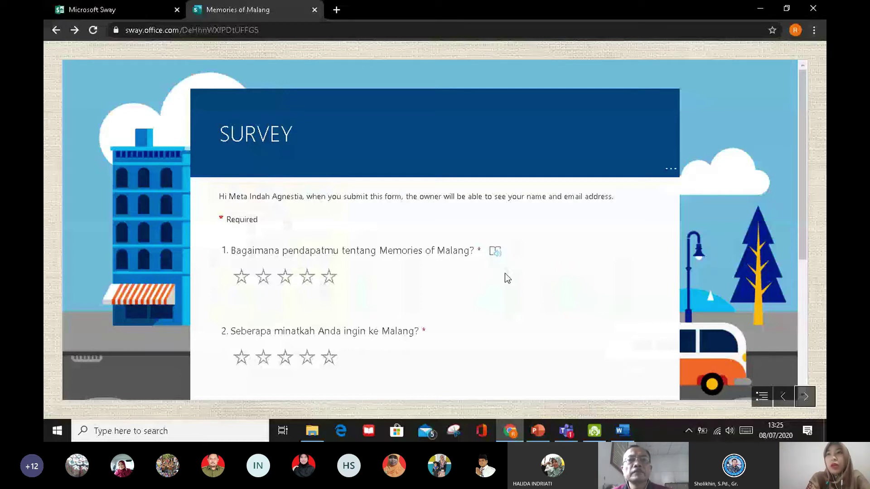
# Step: Rate the survey question about Memories of Malang three stars and the interest in visiting Malang five stars
pyautogui.click(308, 277)
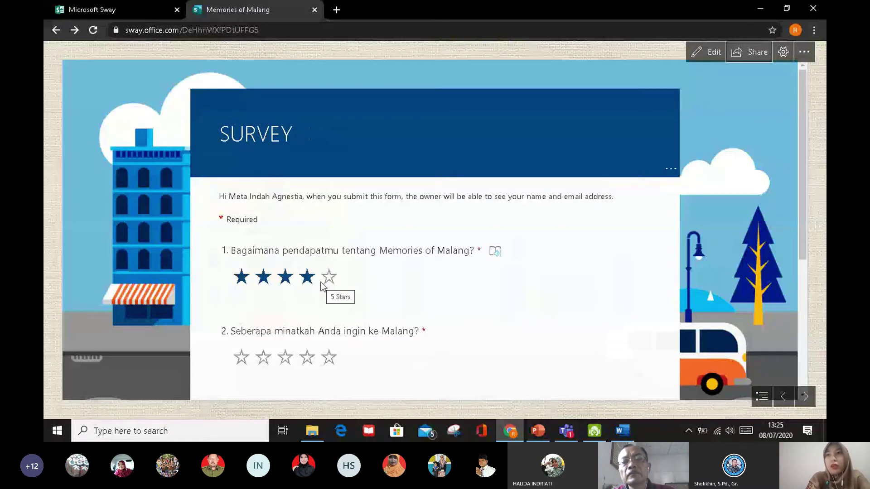
pyautogui.click(285, 276)
pyautogui.click(296, 361)
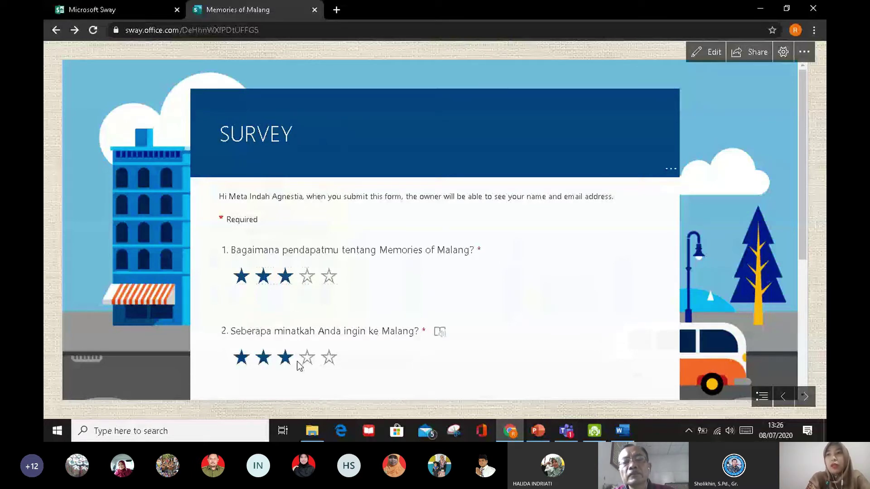
pyautogui.click(329, 357)
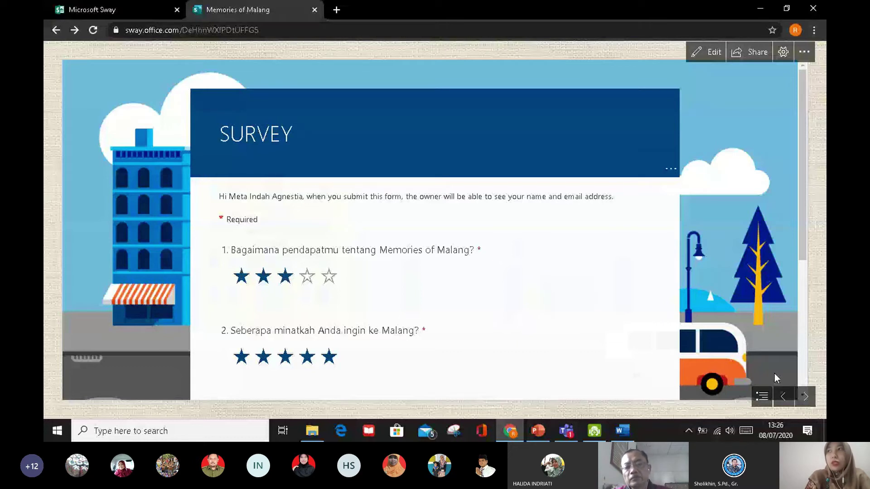
# Step: Share the Sway with anyone with a link, copy its view link, and display its embed code
pyautogui.click(748, 57)
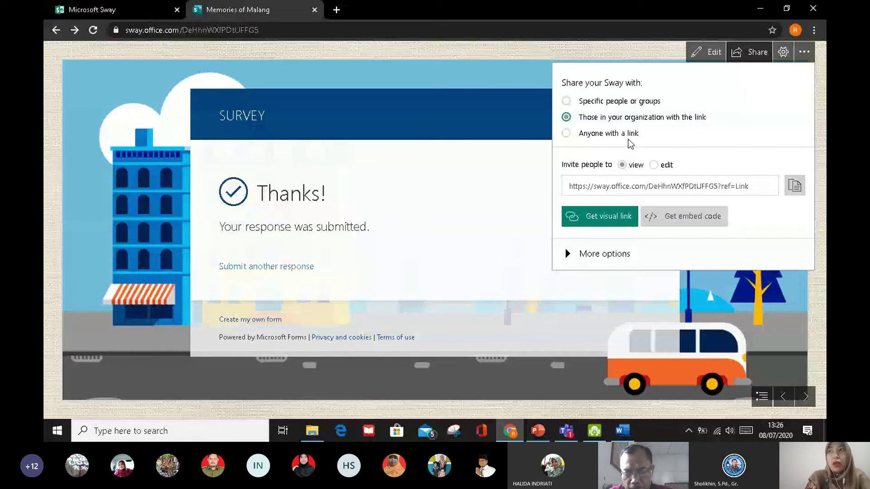
pyautogui.click(574, 137)
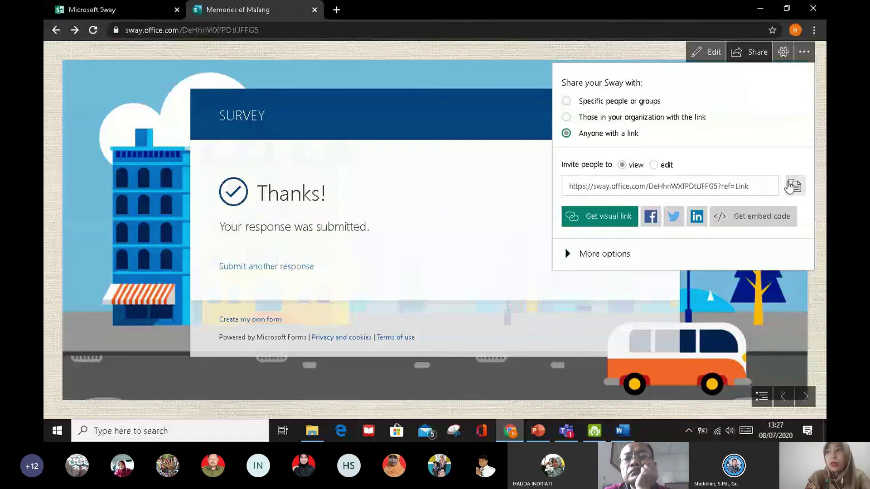
pyautogui.click(792, 187)
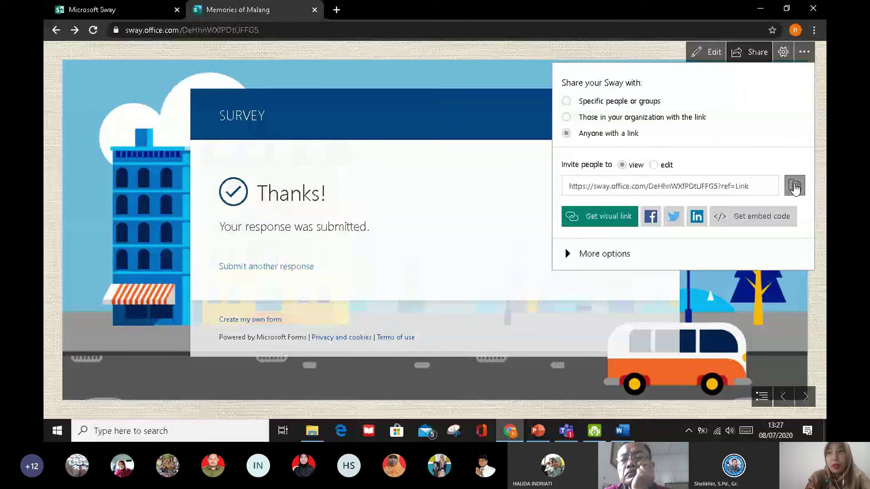
pyautogui.click(753, 216)
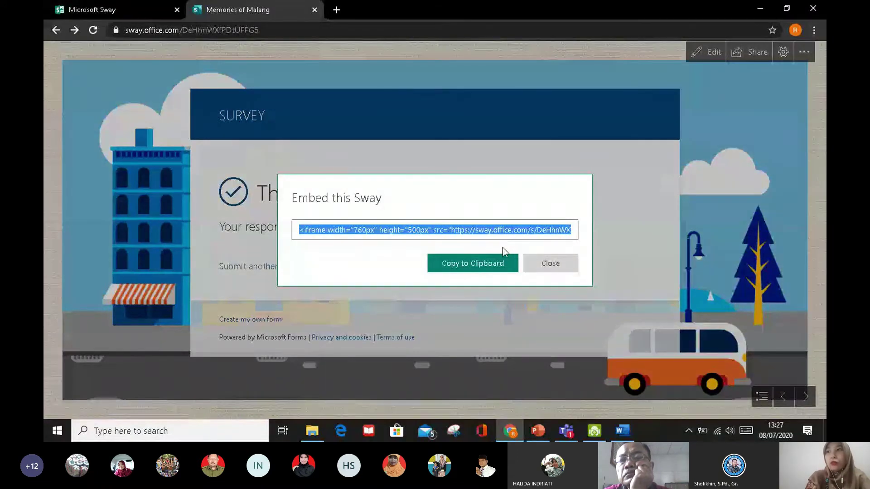
pyautogui.click(548, 263)
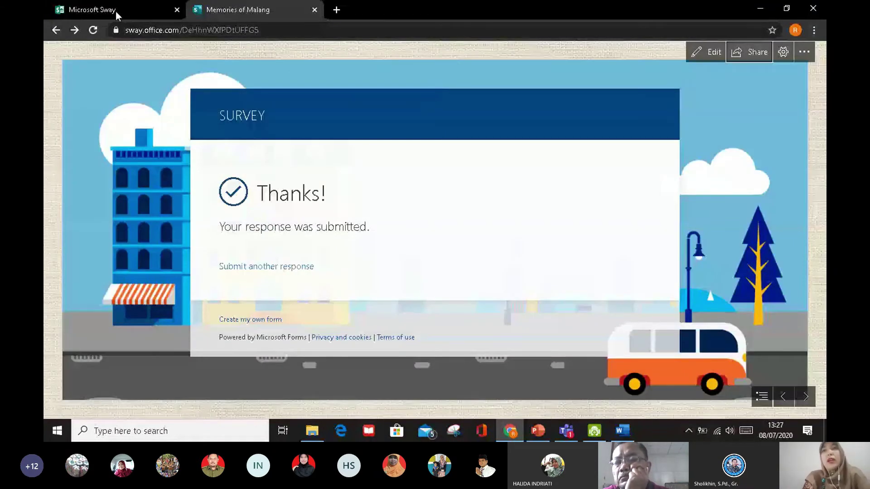
# Step: Leave the Memories of Malang Sway and add the green flask image from a CHEMISTRY search to the portfolio Sway's title card
pyautogui.click(115, 10)
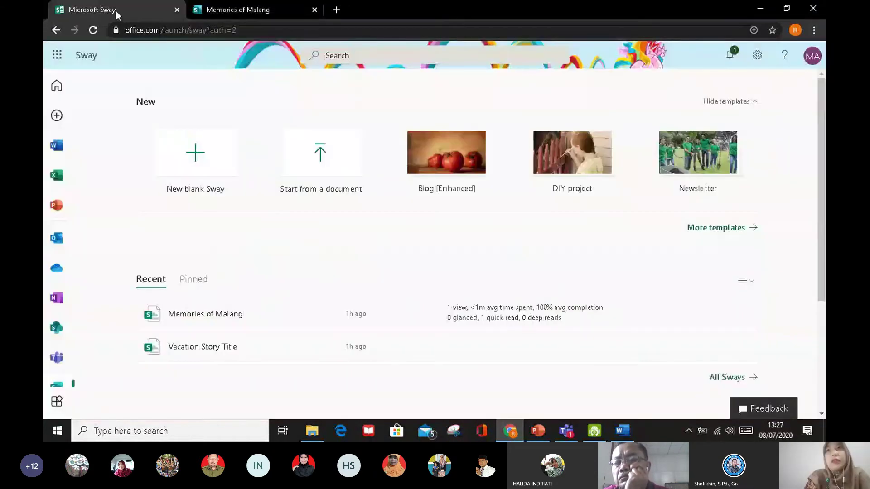
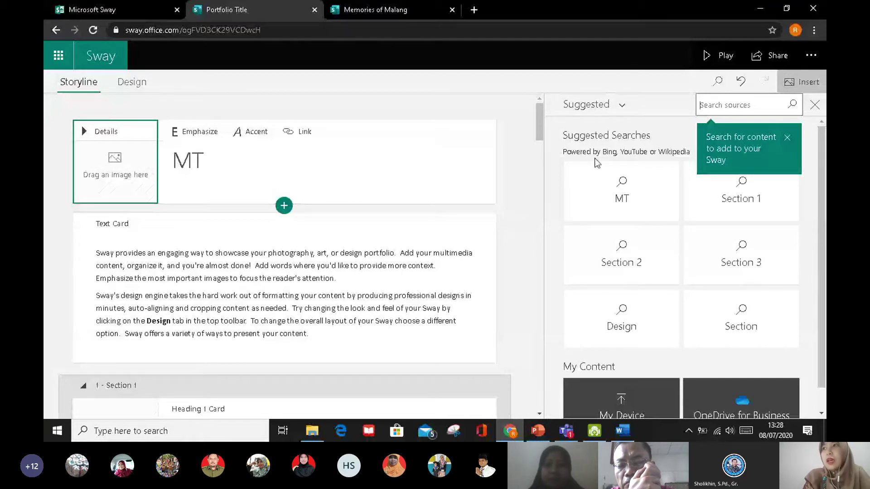
pyautogui.click(742, 104)
pyautogui.write('CHEMISTRY')
pyautogui.press('Return')
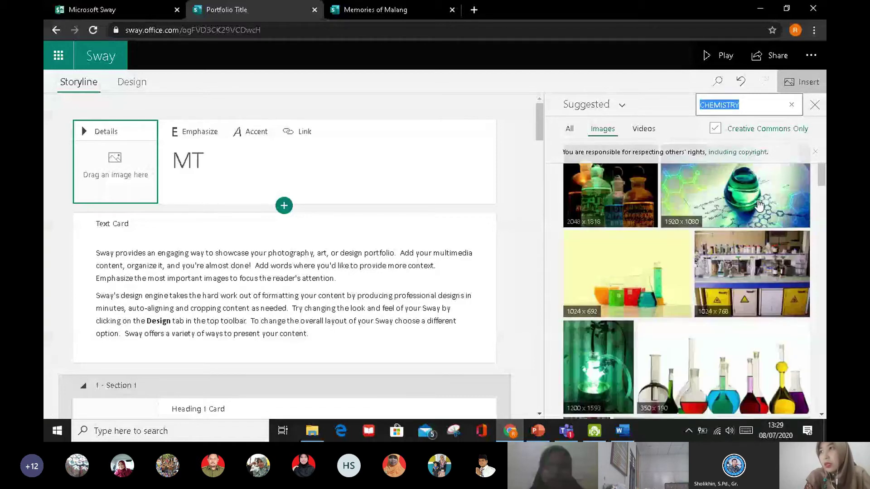
pyautogui.click(760, 206)
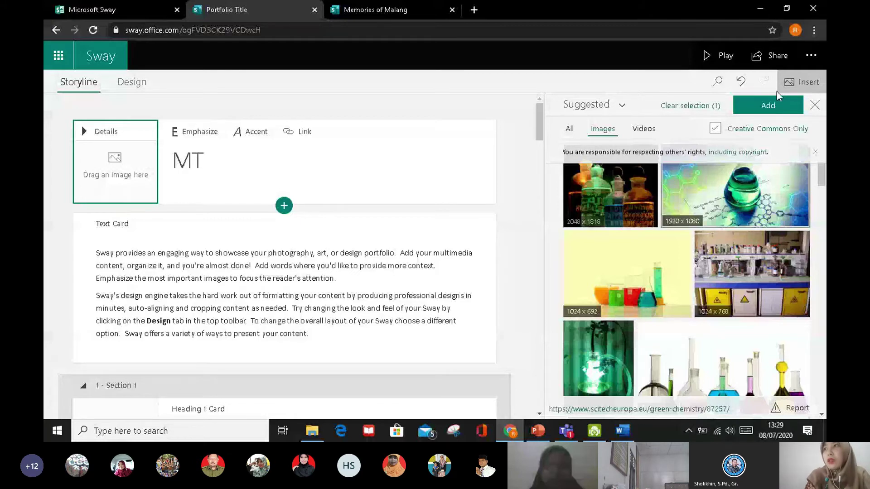
pyautogui.click(772, 103)
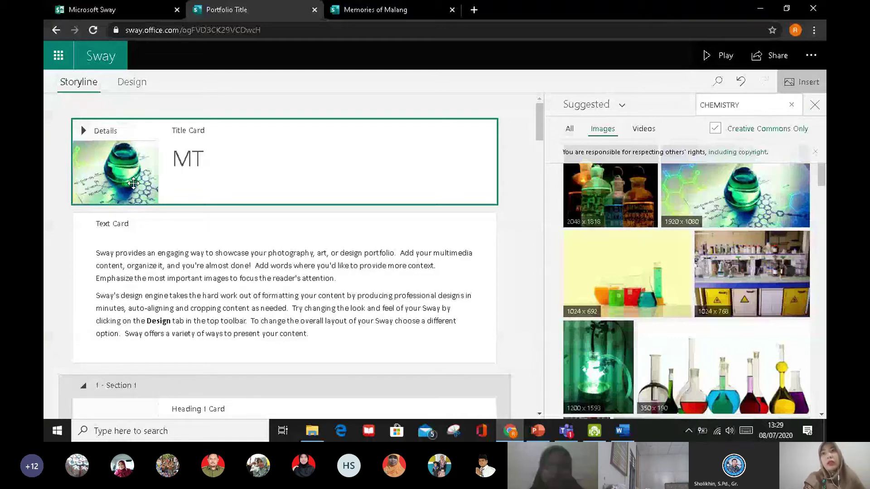
# Step: Replace the placeholder paragraphs in the text card below the title with "Chemistry is ..............."
pyautogui.click(225, 259)
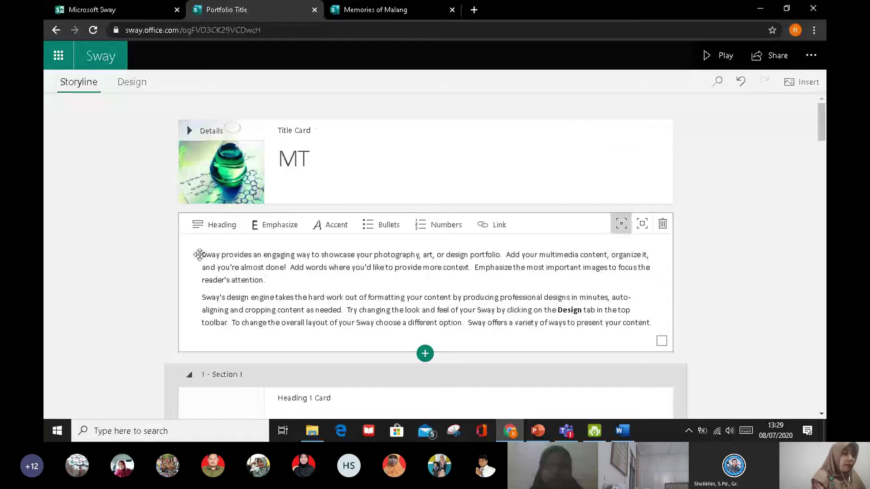
pyautogui.moveTo(199, 255); pyautogui.dragTo(652, 326)
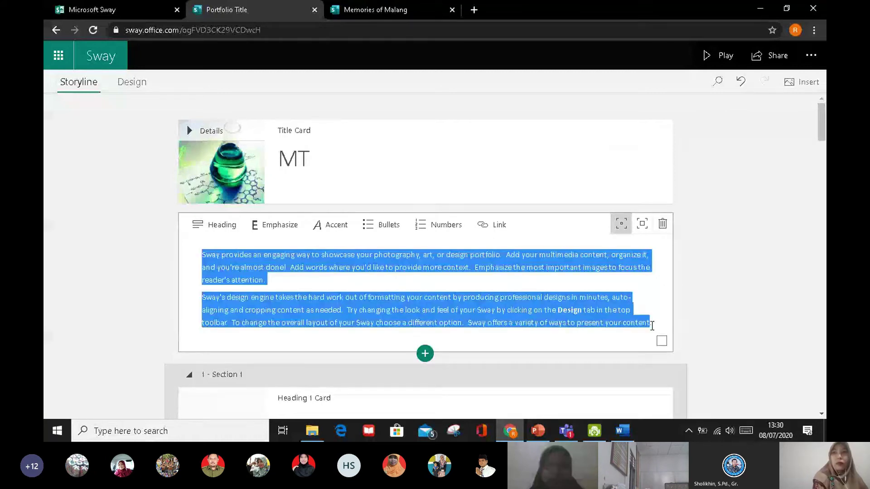
pyautogui.write('Ch.')
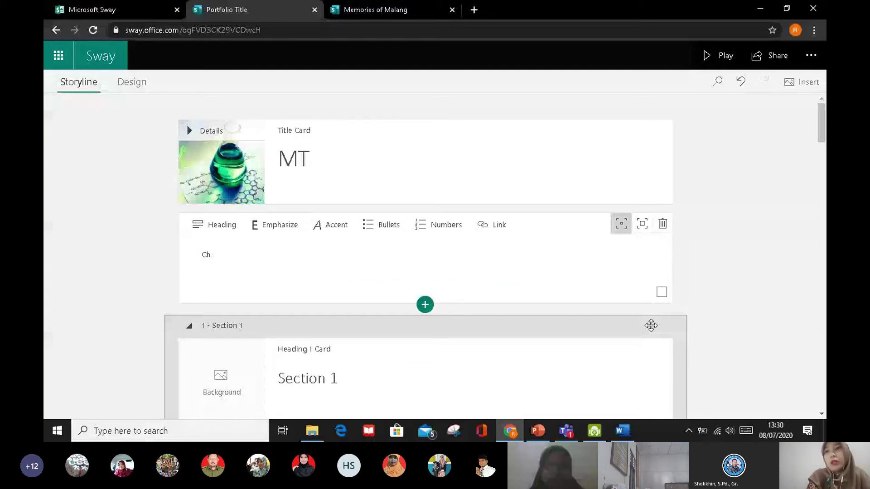
pyautogui.write('emistry is ...............')
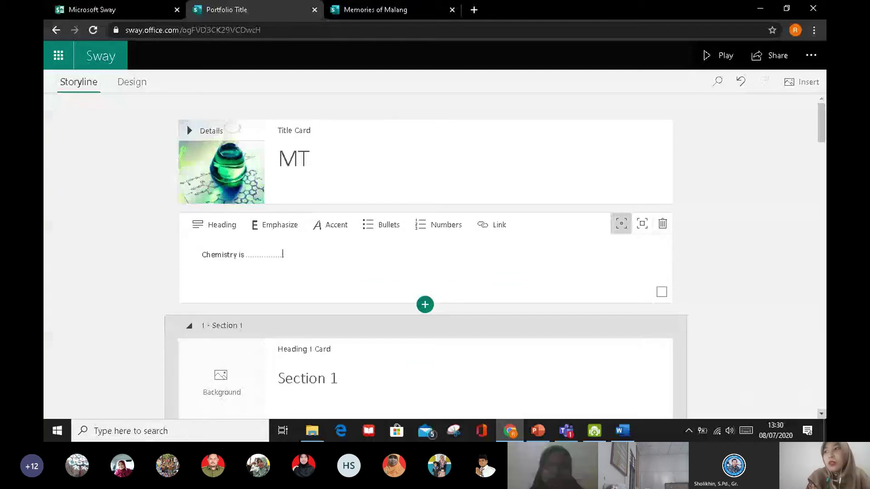
pyautogui.click(821, 413)
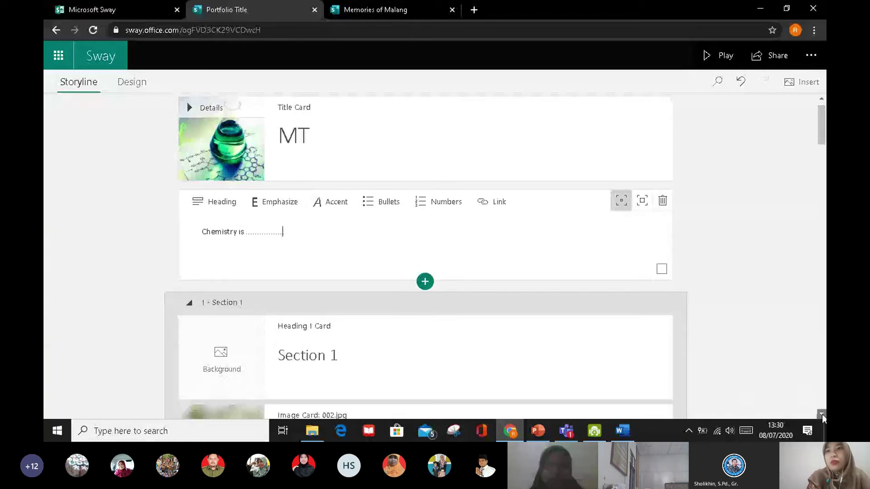
pyautogui.click(822, 414)
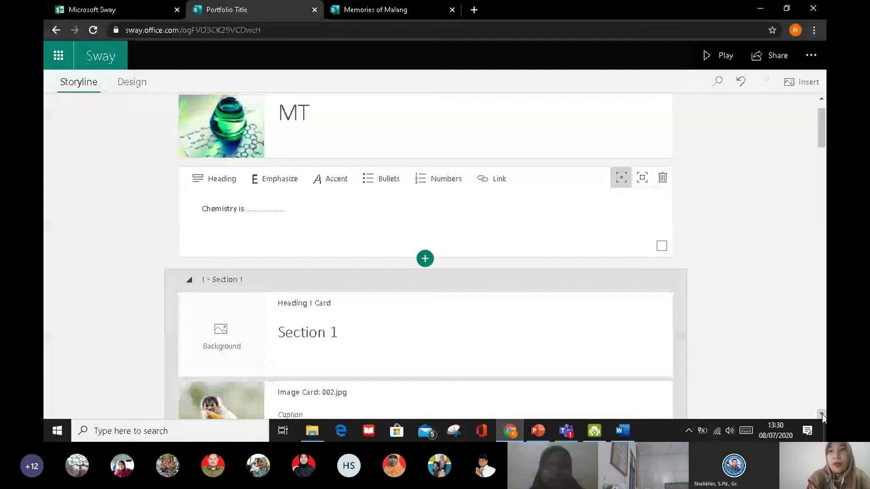
# Step: Look through the template's image, text and group cards from Section 1 down to the start of Section 2
pyautogui.scroll(-5, 822, 414)
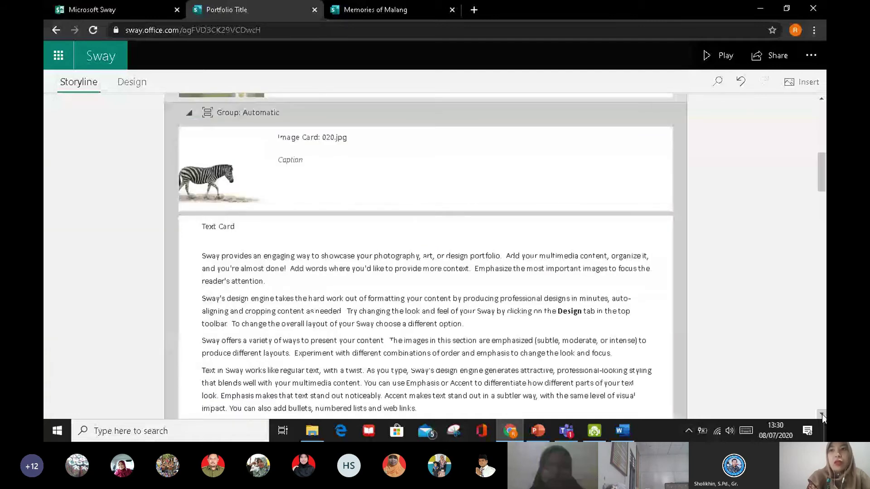
pyautogui.scroll(-5, 822, 414)
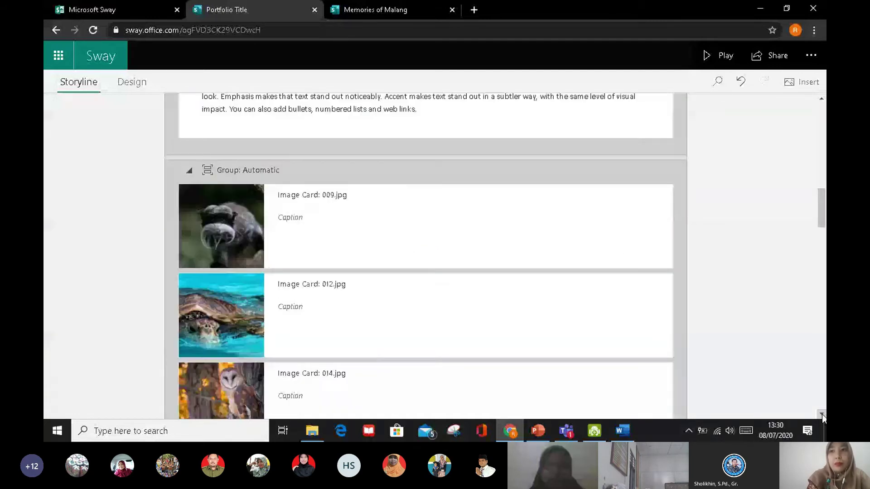
pyautogui.scroll(-2, 822, 414)
pyautogui.scroll(-3, 822, 414)
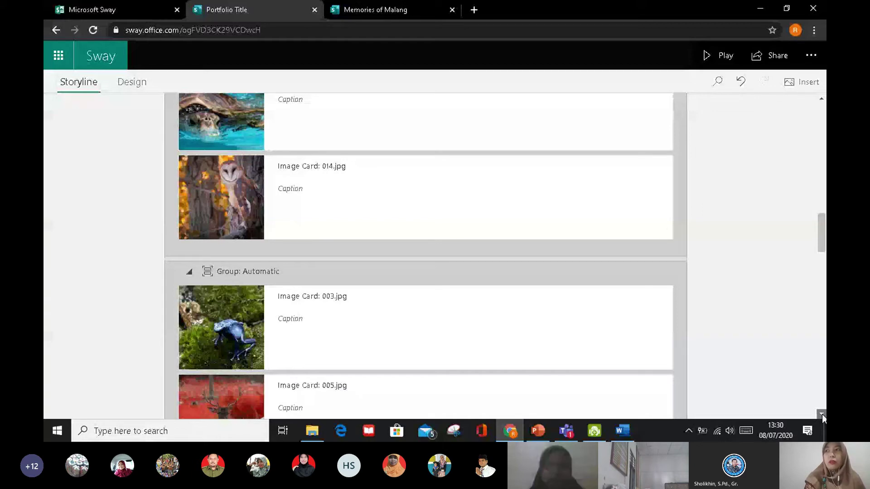
pyautogui.scroll(-6, 751, 194)
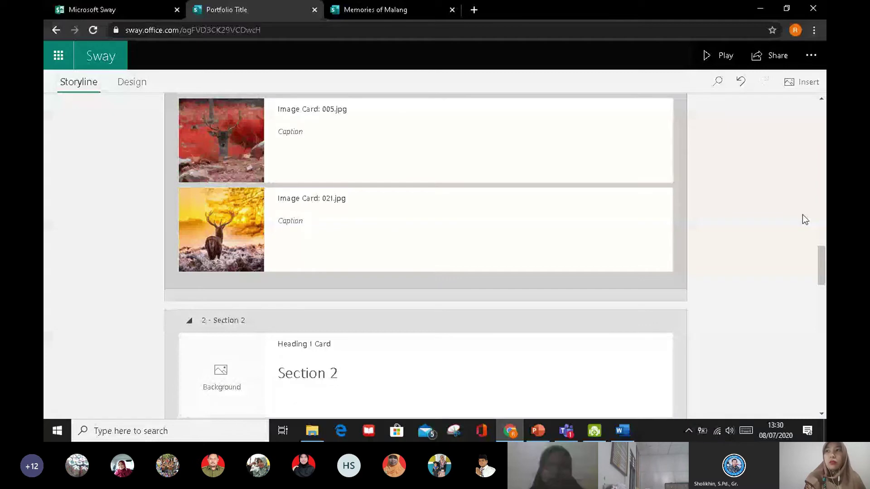
pyautogui.rightClick(757, 228)
pyautogui.press('Escape')
pyautogui.rightClick(680, 236)
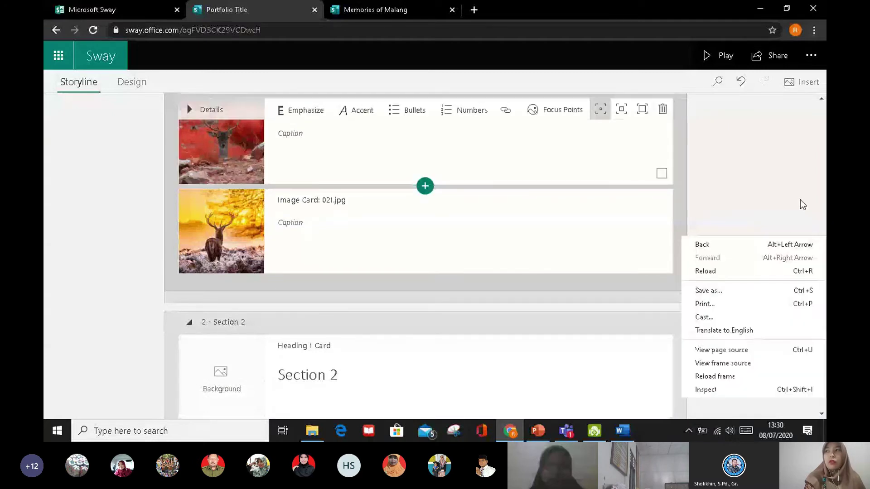
pyautogui.press('Escape')
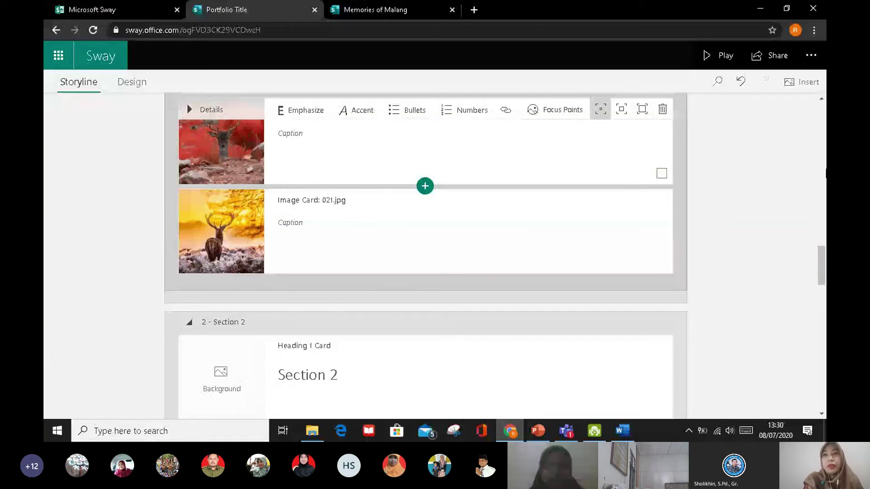
pyautogui.scroll(10, 376, 314)
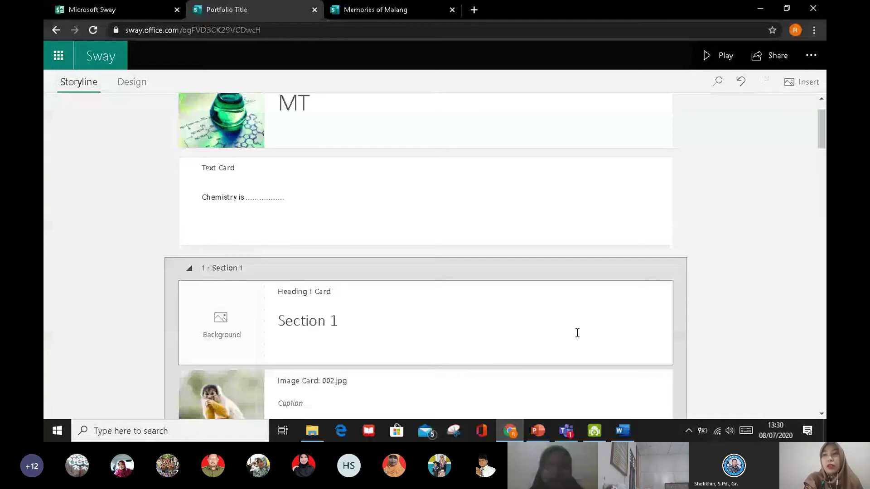
pyautogui.scroll(-1, 577, 333)
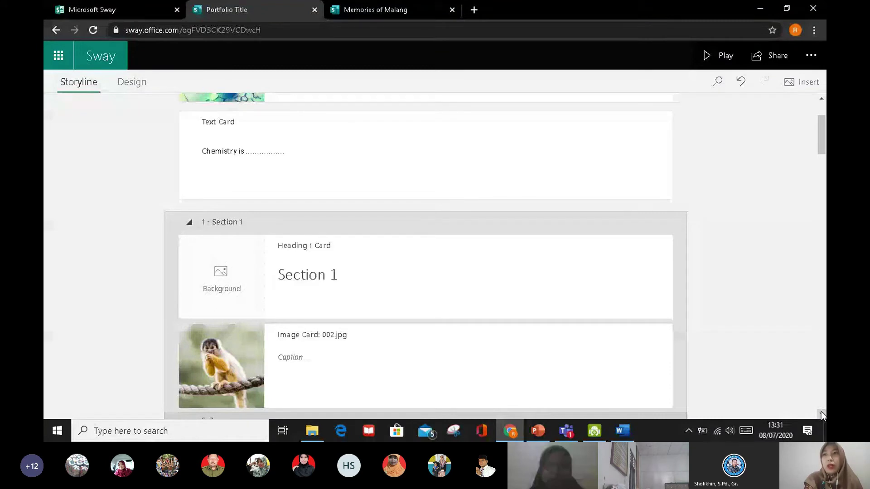
# Step: Add the "The Map of Chemistry" image from the CHEMISTRY image results as the background of the Section 1 heading card
pyautogui.scroll(-1, 281, 226)
pyautogui.click(279, 229)
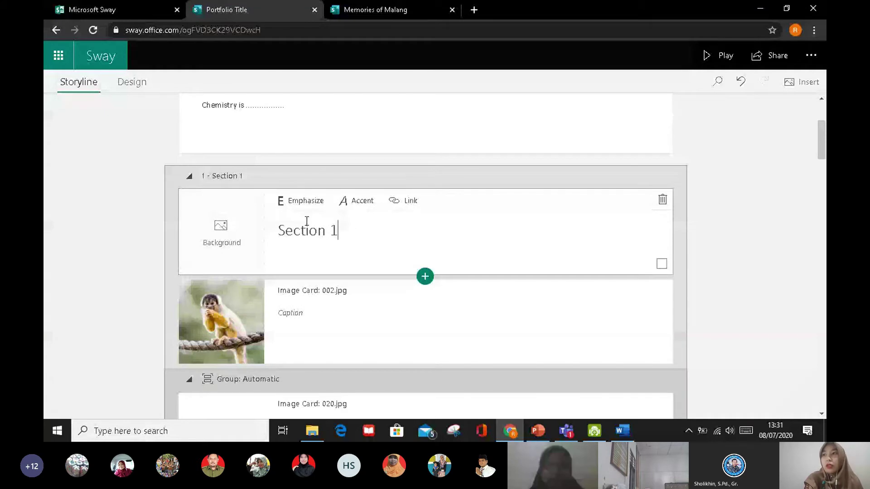
pyautogui.click(242, 244)
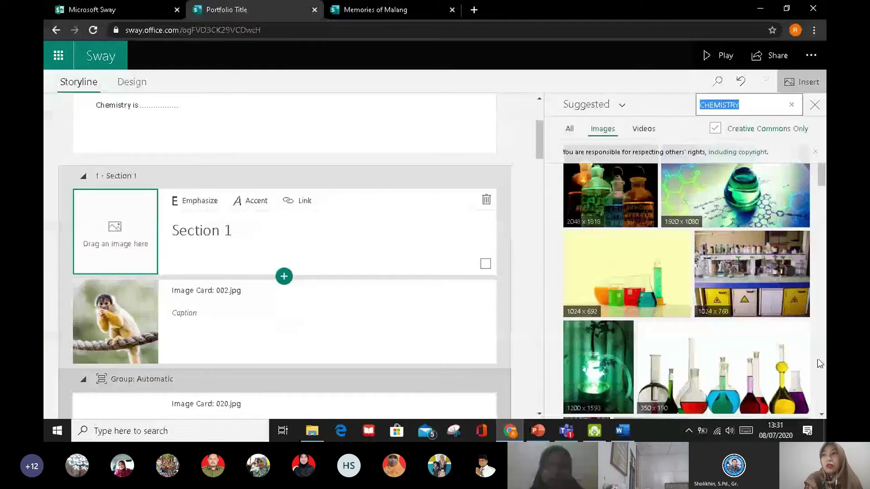
pyautogui.scroll(-4, 817, 357)
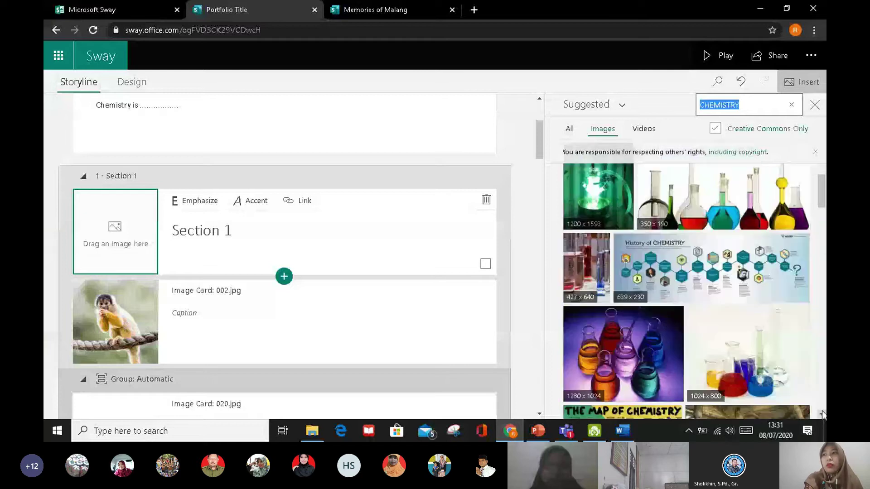
pyautogui.scroll(-3, 822, 414)
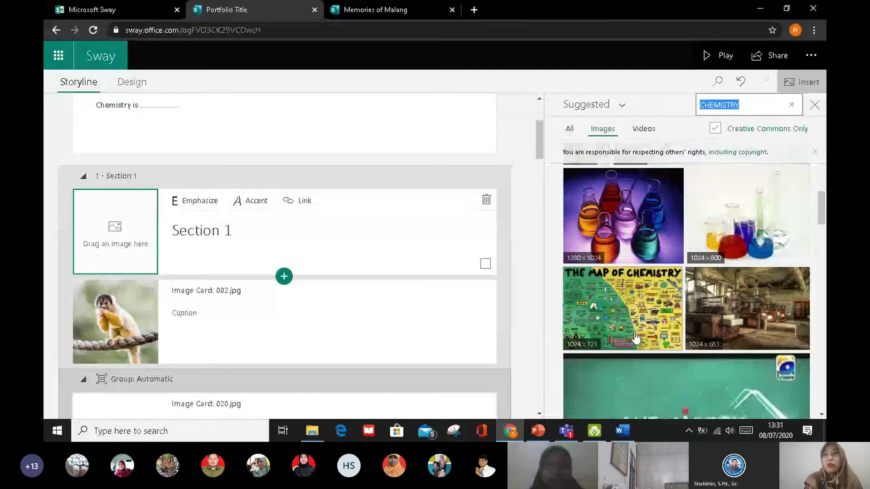
pyautogui.click(636, 337)
# Step: Delete the monkey image card 002.jpg, the deer image card 021.jpg, and the group containing images 009, 012 and 014 from Section 1
pyautogui.rightClick(540, 168)
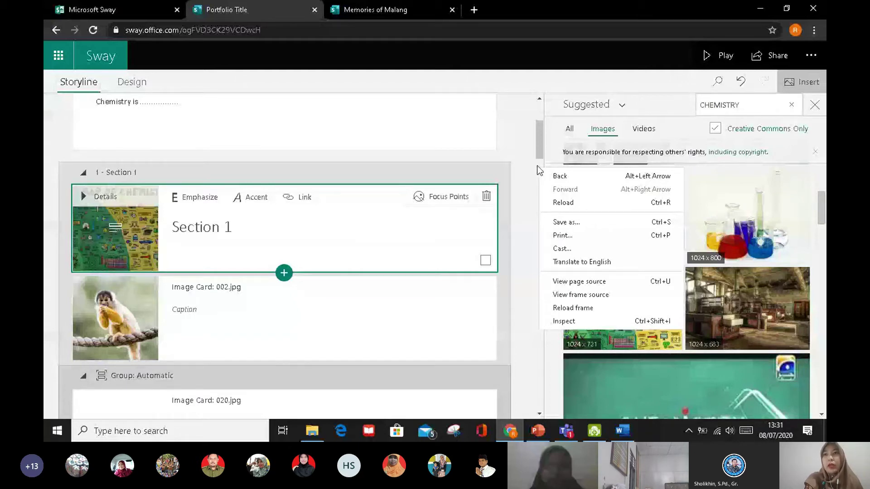
pyautogui.click(483, 291)
pyautogui.click(483, 290)
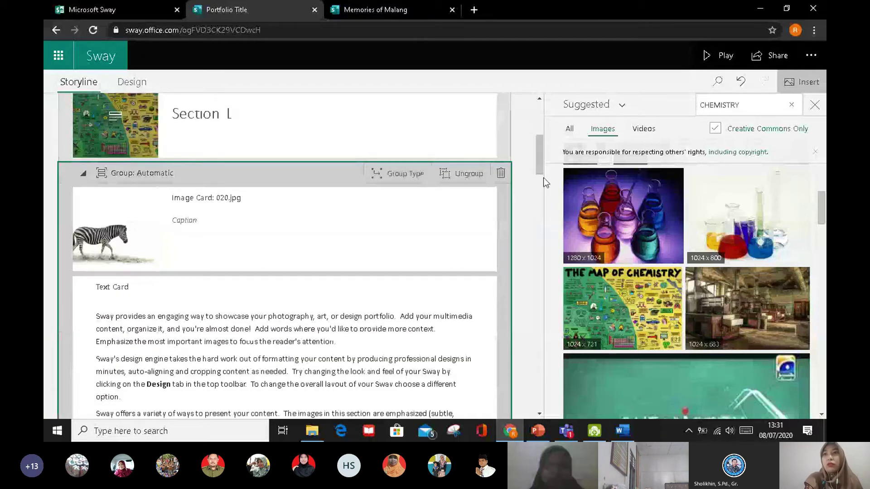
pyautogui.click(539, 217)
pyautogui.rightClick(539, 218)
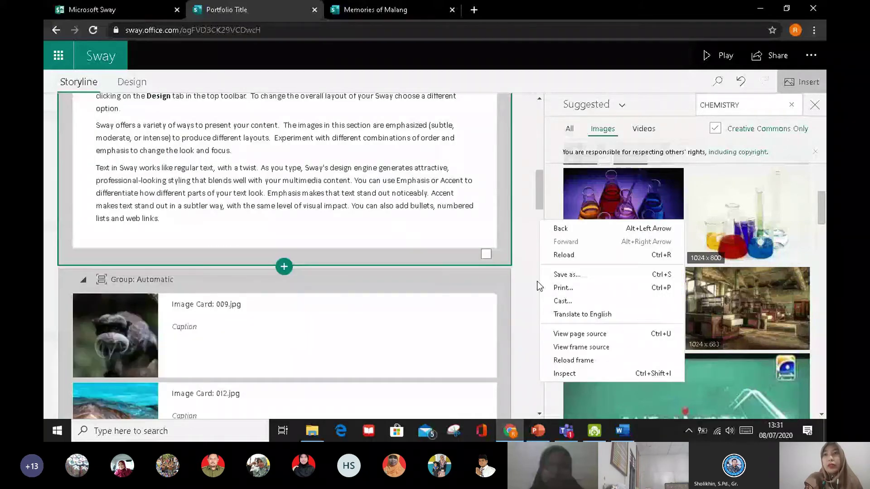
pyautogui.click(537, 281)
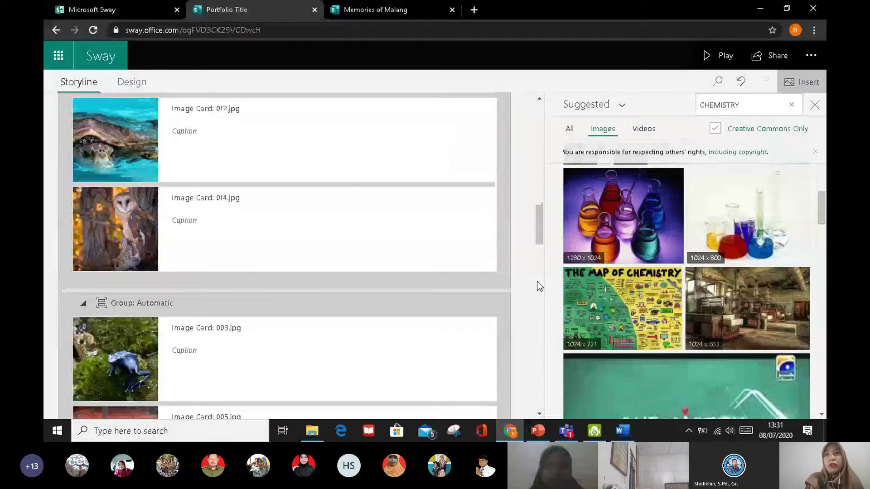
pyautogui.click(537, 281)
pyautogui.click(456, 236)
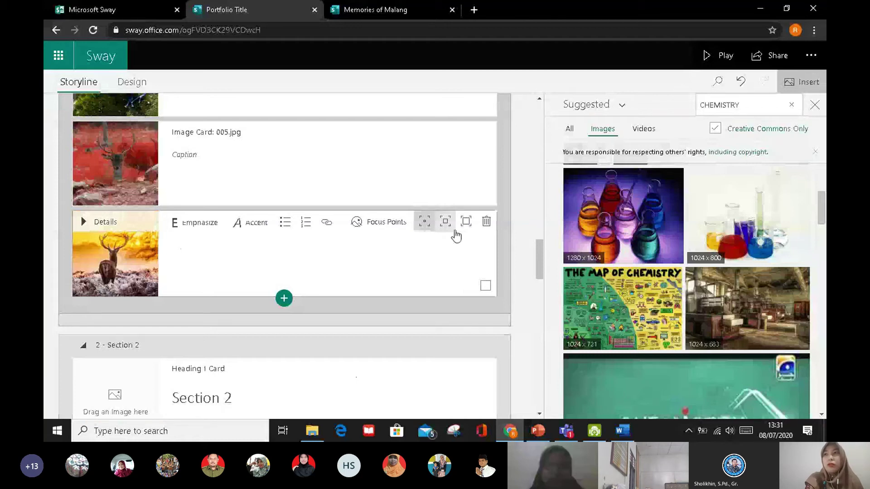
pyautogui.click(486, 221)
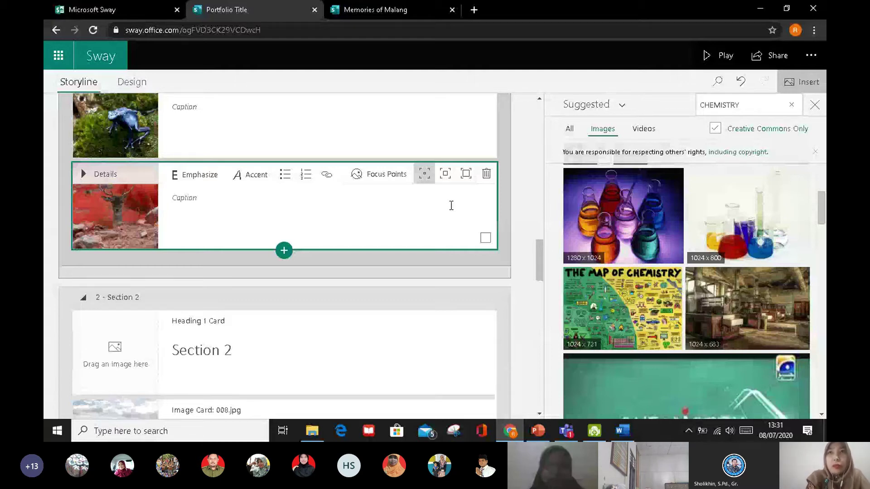
pyautogui.click(97, 81)
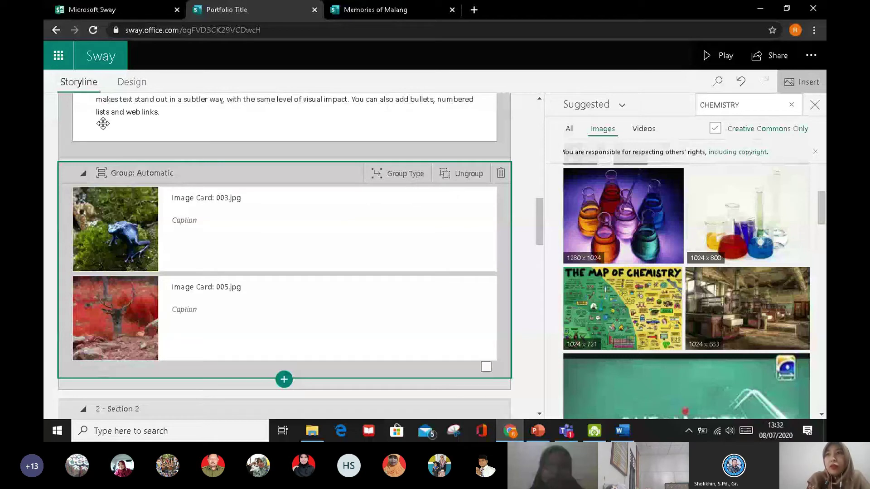
# Step: Preview the portfolio Sway's design, play it, and view Section 1 through the zebra image and the text after it
pyautogui.click(132, 84)
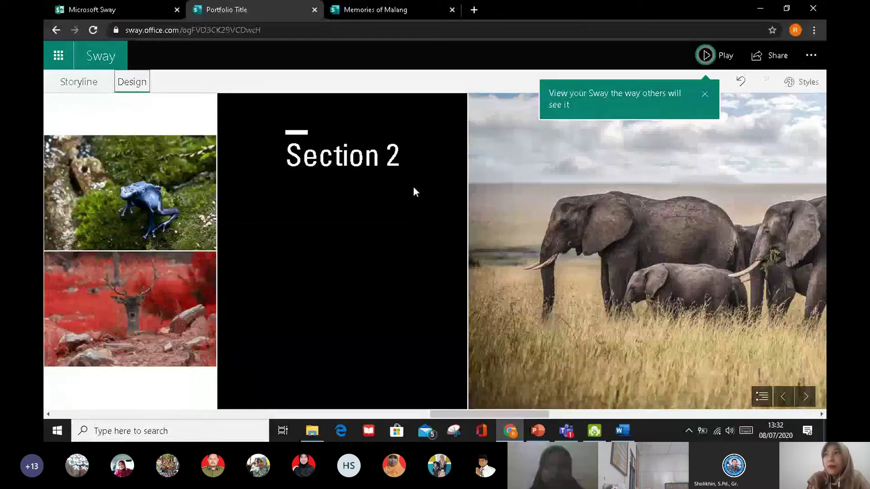
pyautogui.click(715, 64)
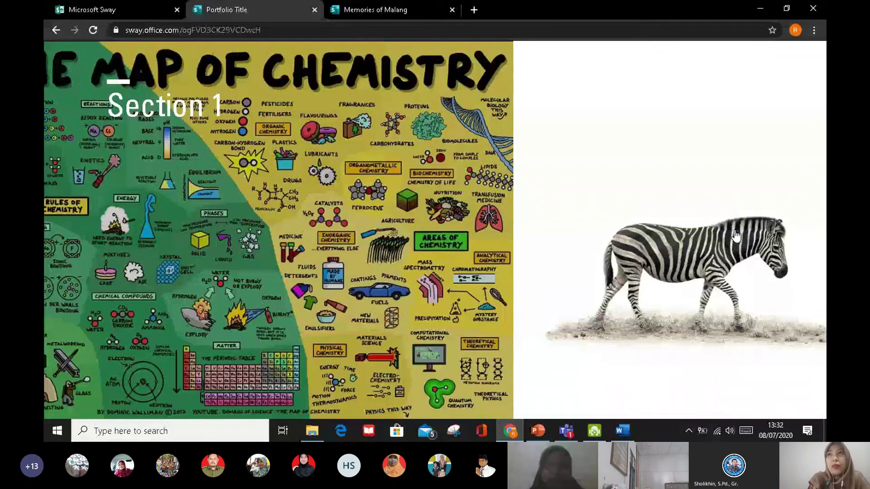
pyautogui.scroll(-3, 736, 236)
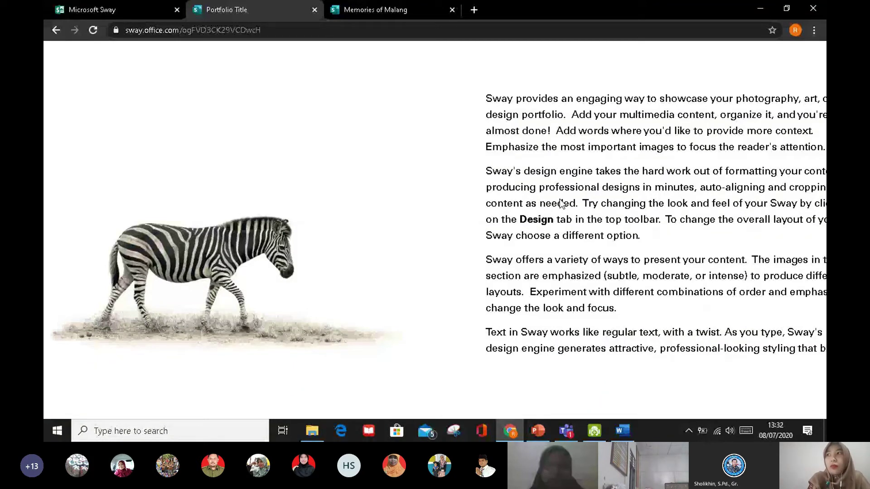
pyautogui.scroll(-5, 561, 203)
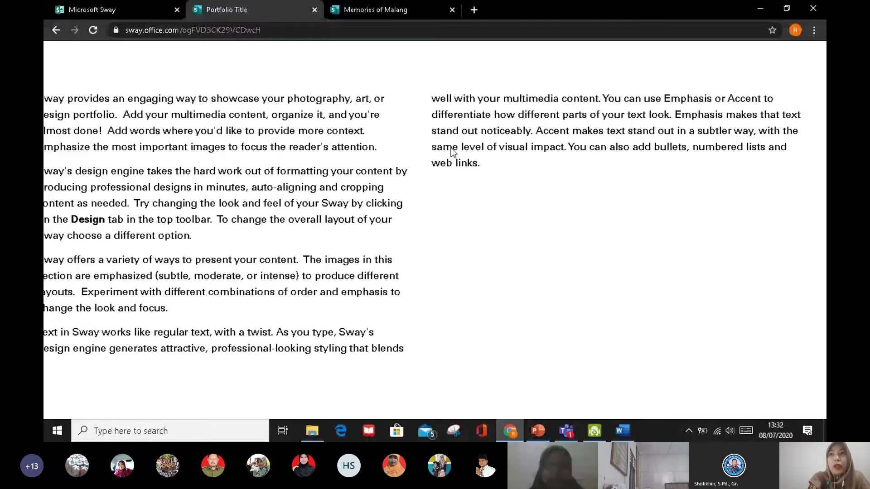
# Step: Create a new blank Sway from the template page and title it "STEM"
pyautogui.click(115, 12)
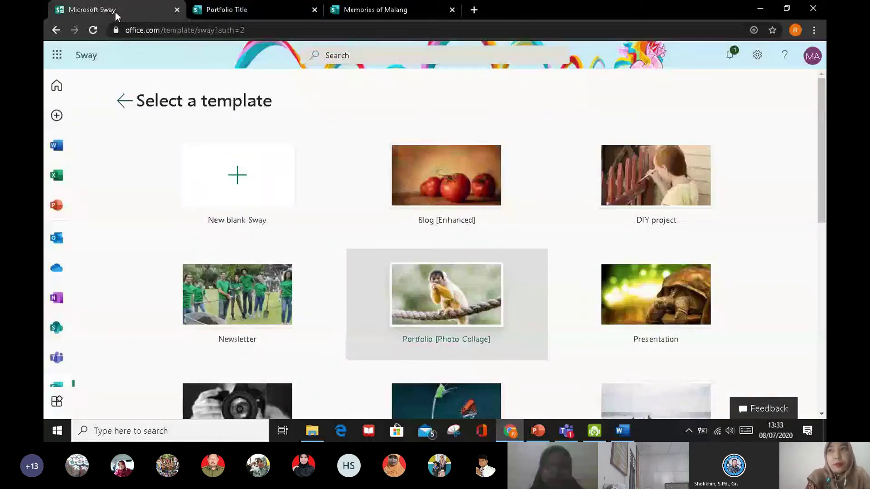
pyautogui.click(243, 178)
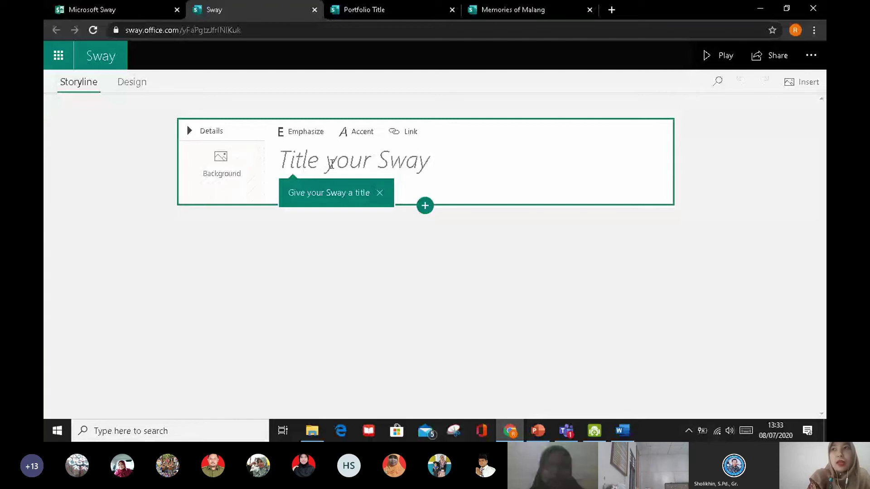
pyautogui.click(427, 161)
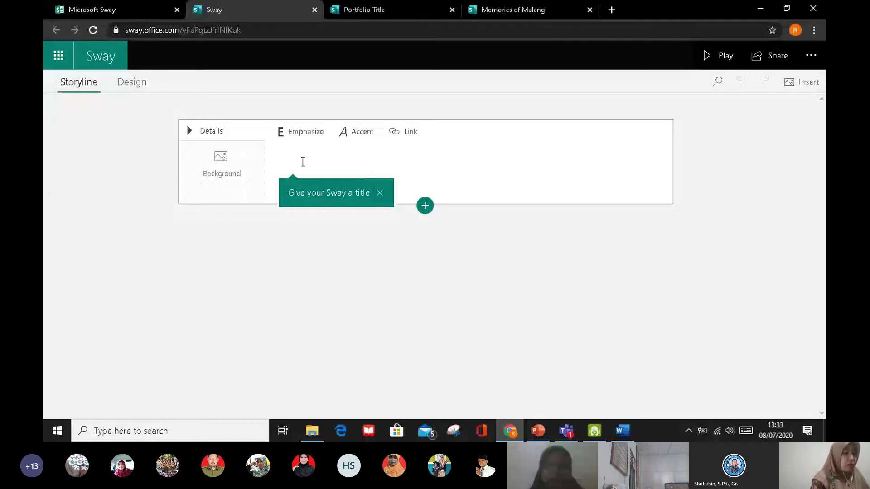
pyautogui.click(303, 162)
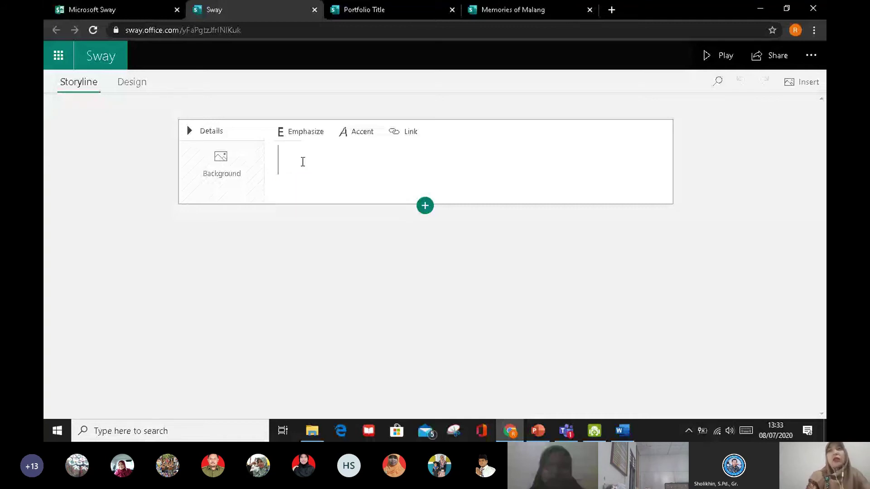
pyautogui.write('STEM')
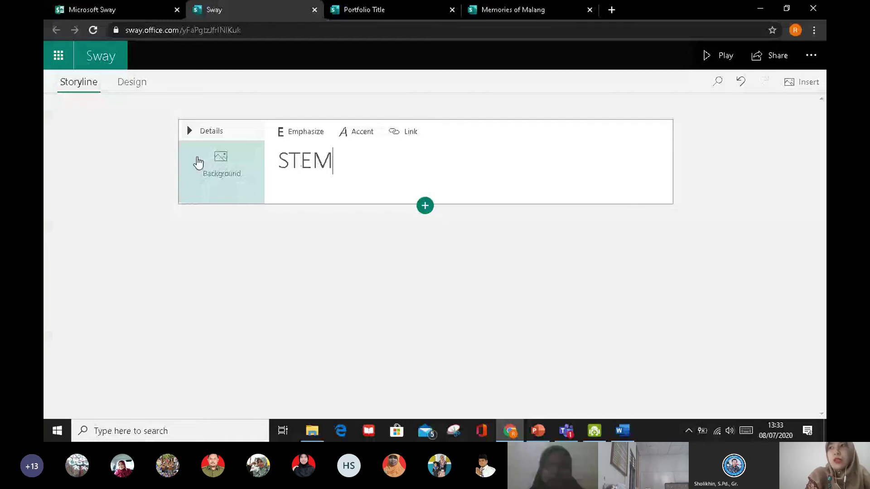
# Step: Set the colourful STEM lettering image from the suggested STEM images as the title card's background
pyautogui.click(198, 162)
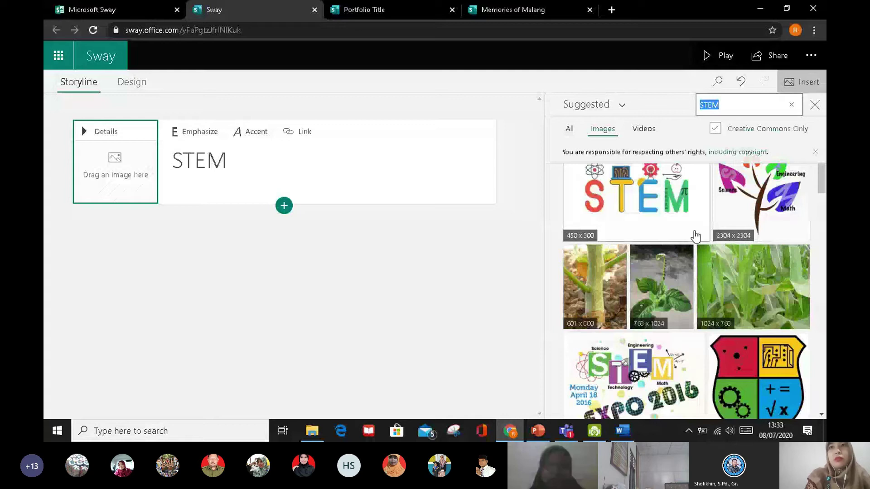
pyautogui.click(696, 236)
pyautogui.click(757, 111)
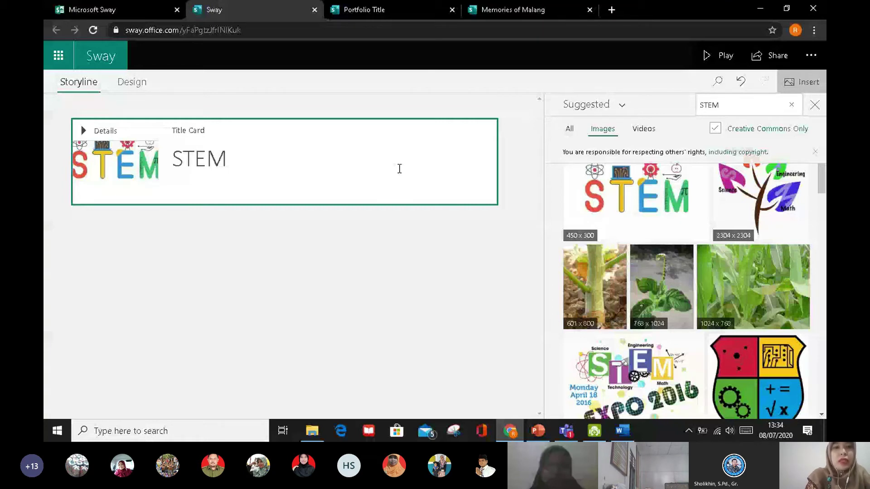
# Step: Insert a section group below the STEM title card and enter "DEFINISI" as the heading of Section 1
pyautogui.click(284, 207)
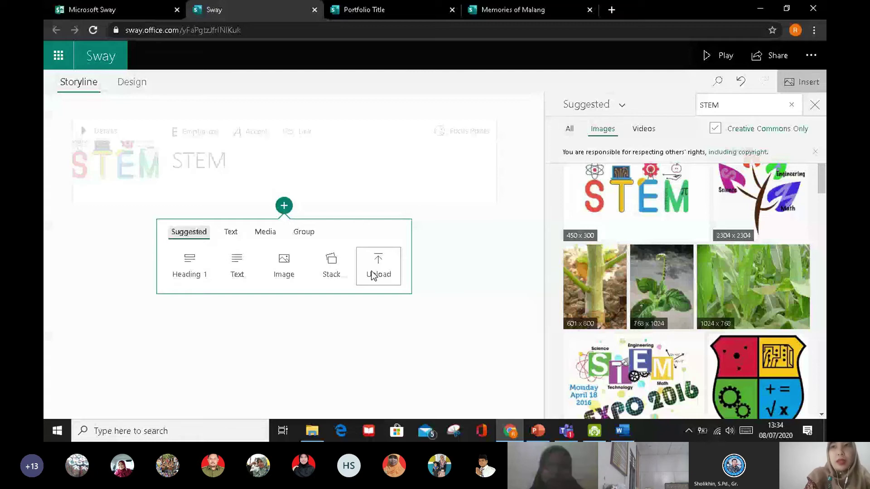
pyautogui.click(230, 231)
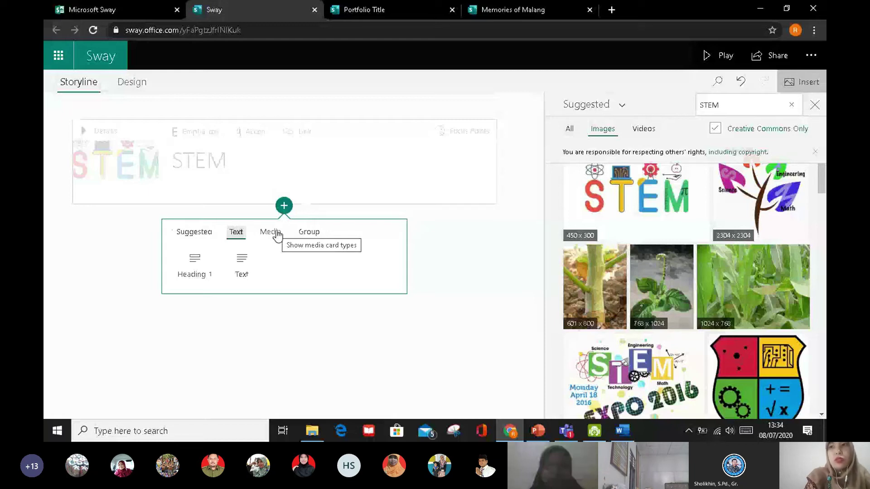
pyautogui.click(277, 235)
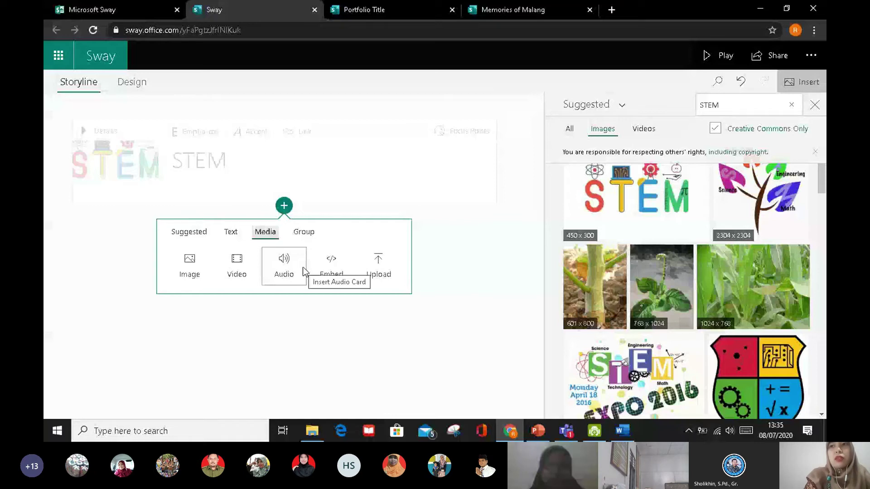
pyautogui.click(308, 233)
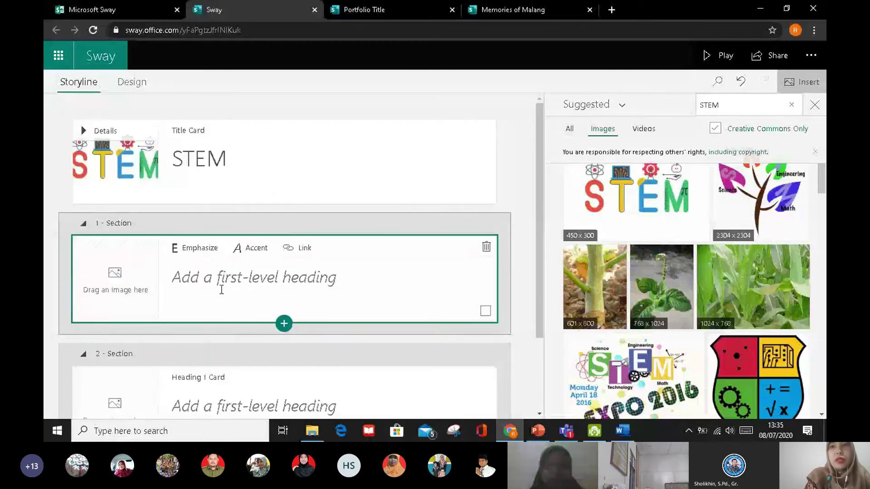
pyautogui.click(222, 289)
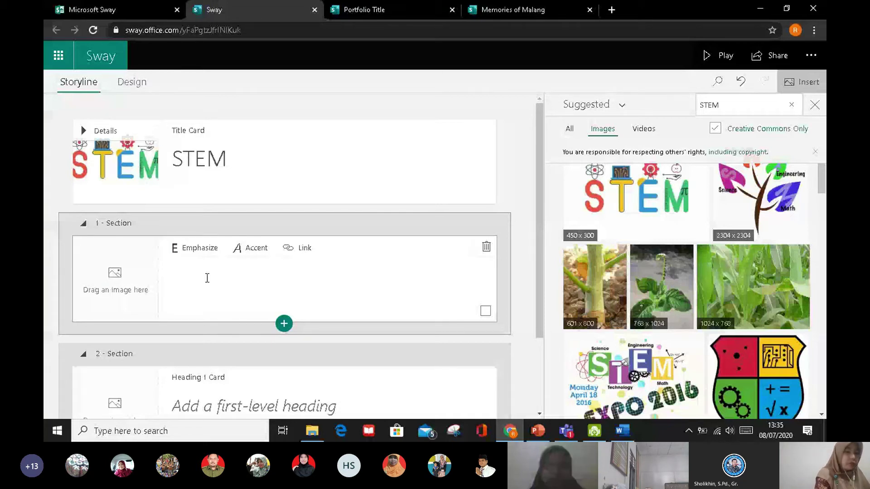
pyautogui.write('D')
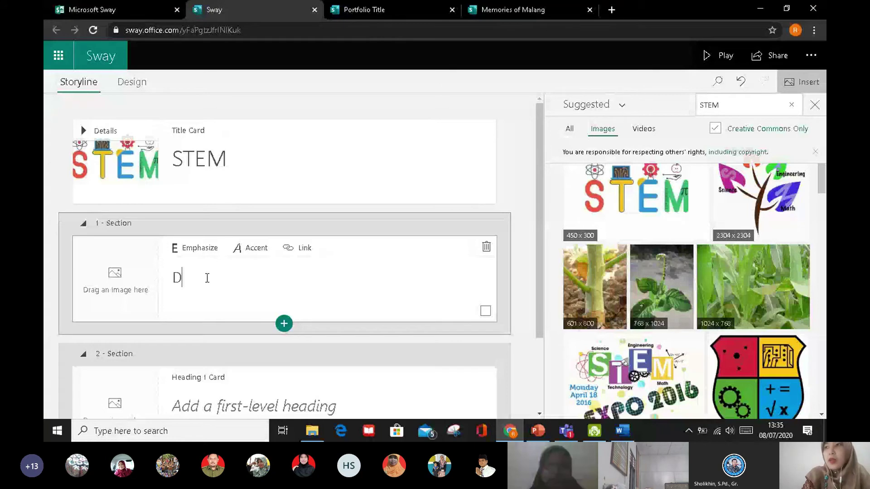
pyautogui.write('E')
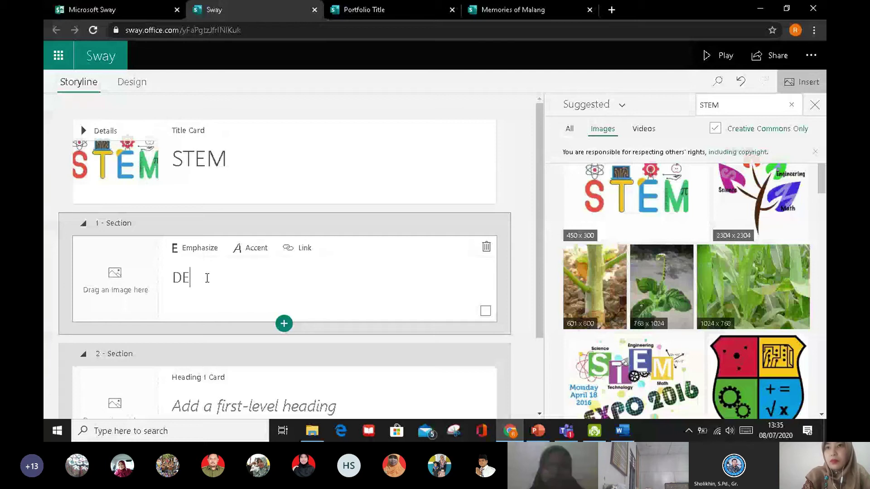
pyautogui.write('FINISI')
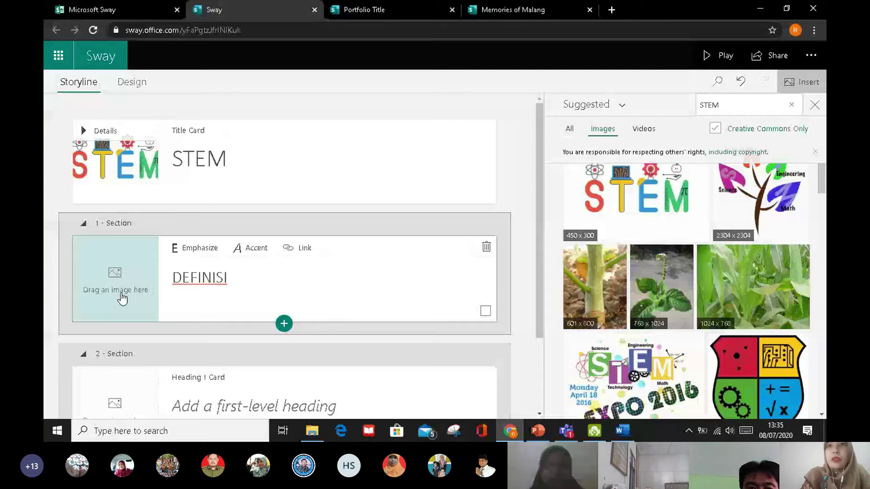
# Step: Set the Capture image from the desktop folder KIMIA STEM as the background of the DEFINISI heading card
pyautogui.click(122, 296)
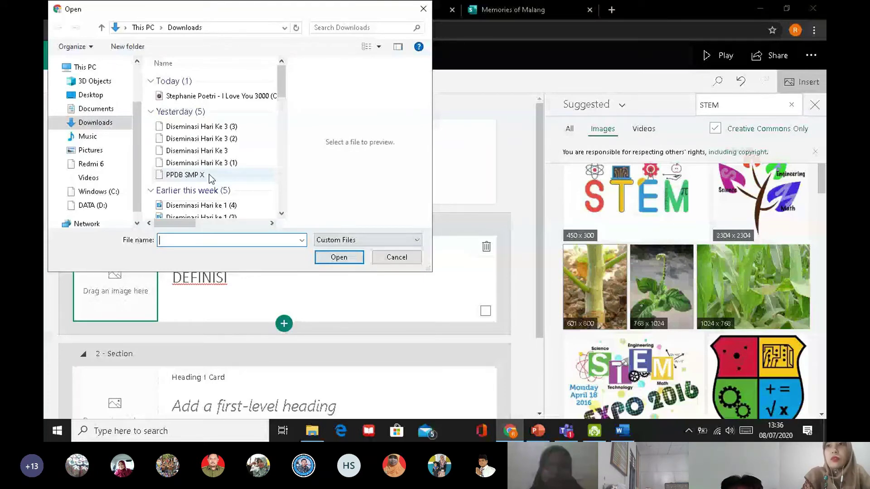
pyautogui.click(90, 95)
pyautogui.doubleClick(195, 143)
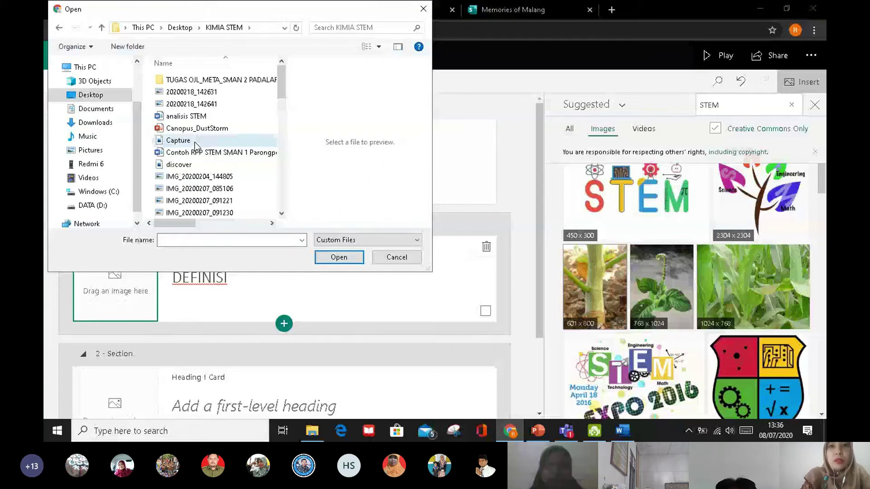
pyautogui.click(196, 141)
pyautogui.click(339, 257)
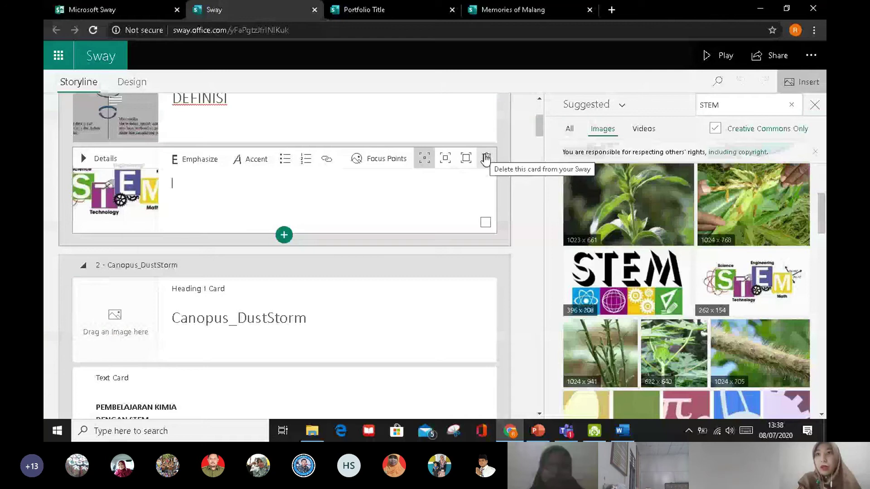
# Step: Delete the STEM image card from Section 1 and move the PEMBELAJARAN KIMIA DENGAN STEM text card into the DEFINISI section
pyautogui.click(486, 159)
pyautogui.scroll(-2, 539, 129)
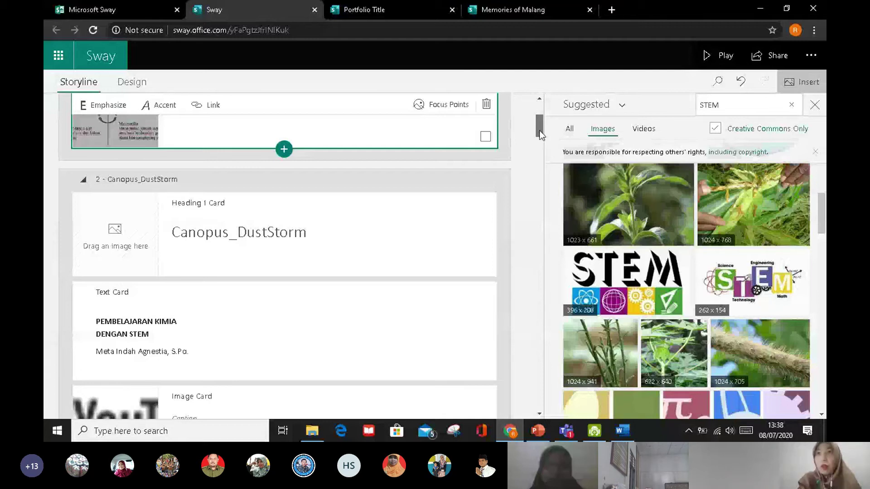
pyautogui.click(378, 284)
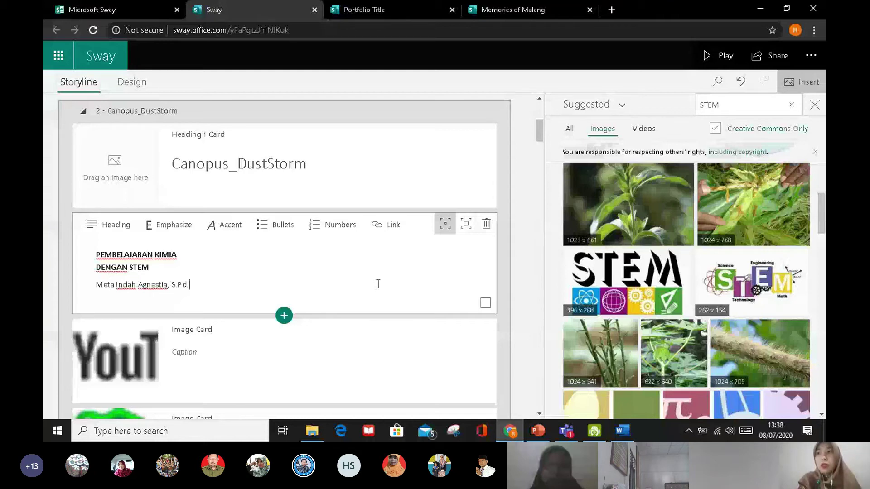
pyautogui.scroll(3, 426, 293)
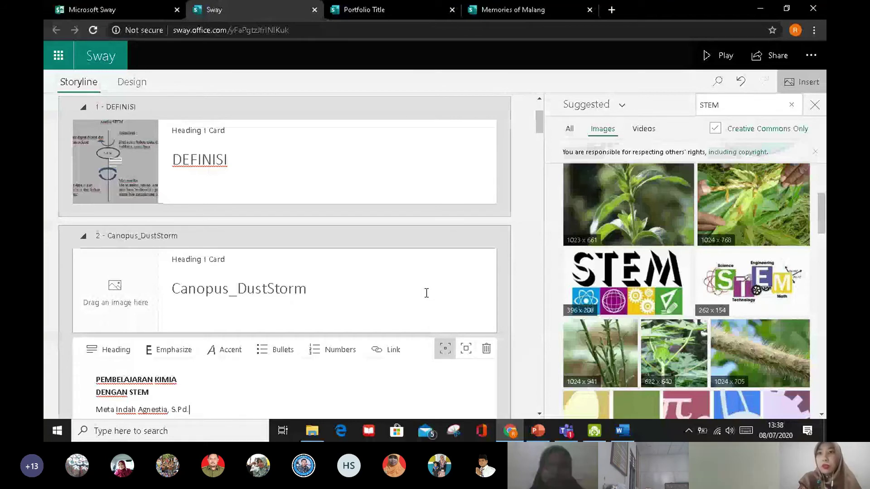
pyautogui.click(360, 326)
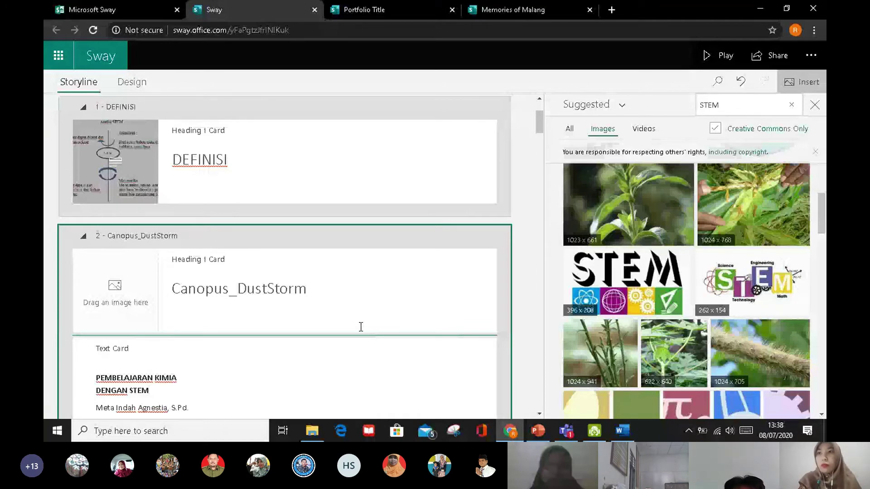
pyautogui.click(360, 326)
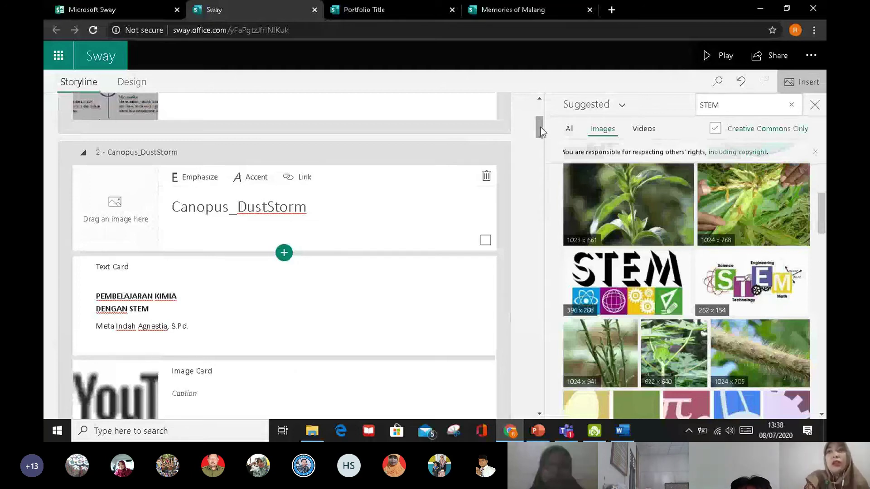
pyautogui.moveTo(375, 304); pyautogui.dragTo(375, 177)
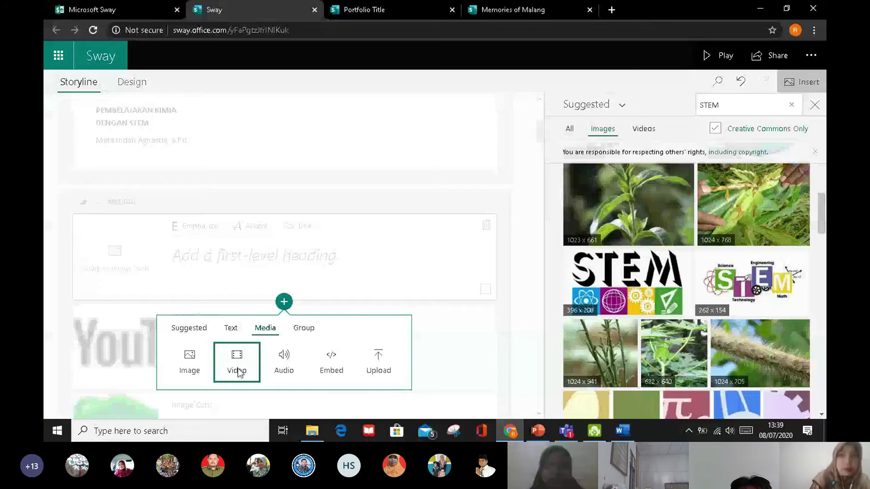
# Step: Insert a video card in Section 2 and upload the PRAKTIKUM KIMIA- MEMBUAT INDIKATOR video from the KIMIA STEM folder
pyautogui.click(237, 371)
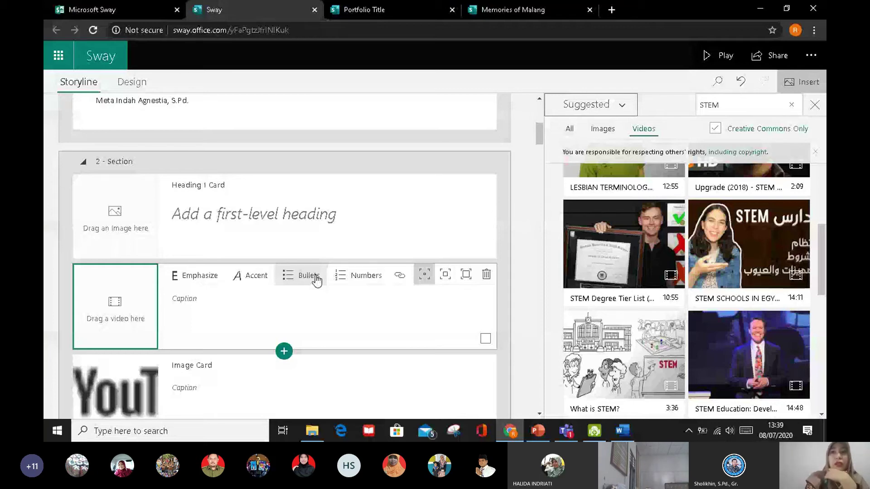
pyautogui.click(118, 314)
pyautogui.scroll(-1, 387, 355)
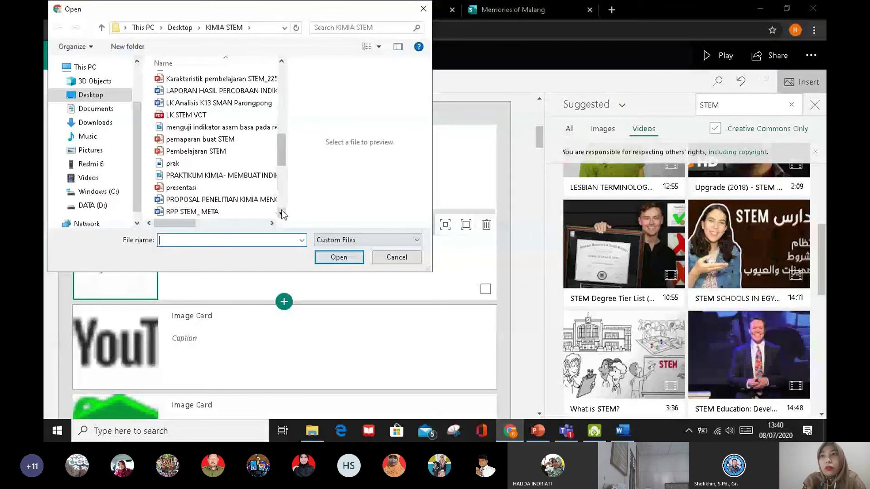
pyautogui.click(245, 176)
pyautogui.click(339, 257)
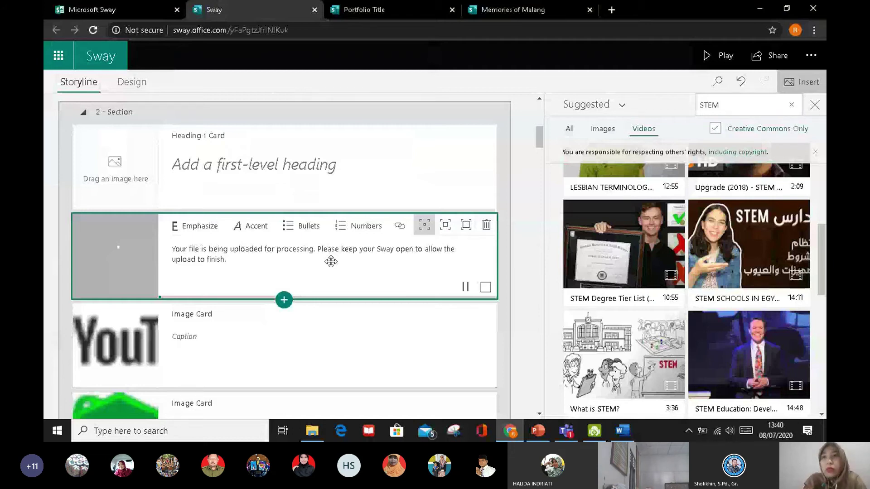
# Step: Delete the YouTube channel link text card below the video card and enter "DOKUMENTASI" as the heading of Section 2
pyautogui.click(541, 100)
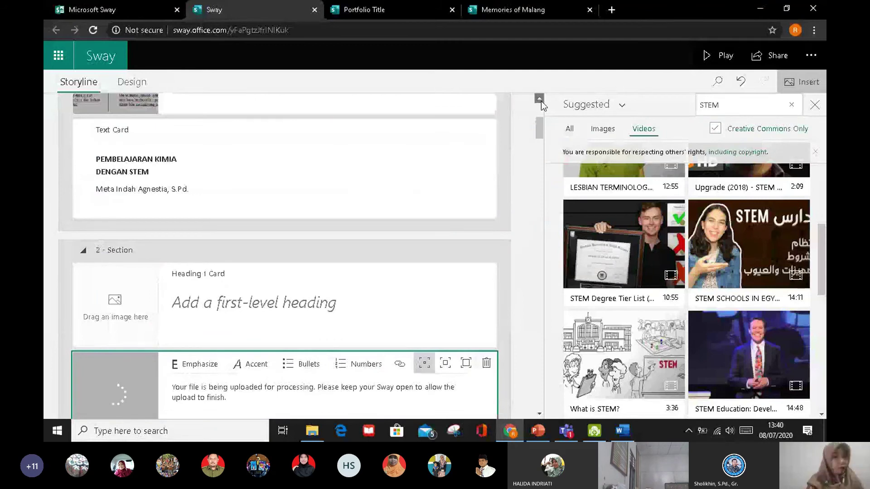
pyautogui.scroll(-6, 487, 188)
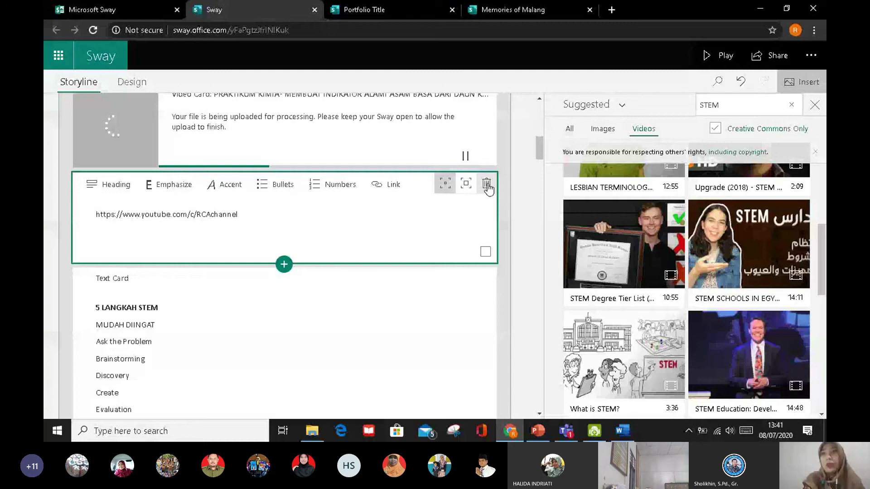
pyautogui.click(487, 184)
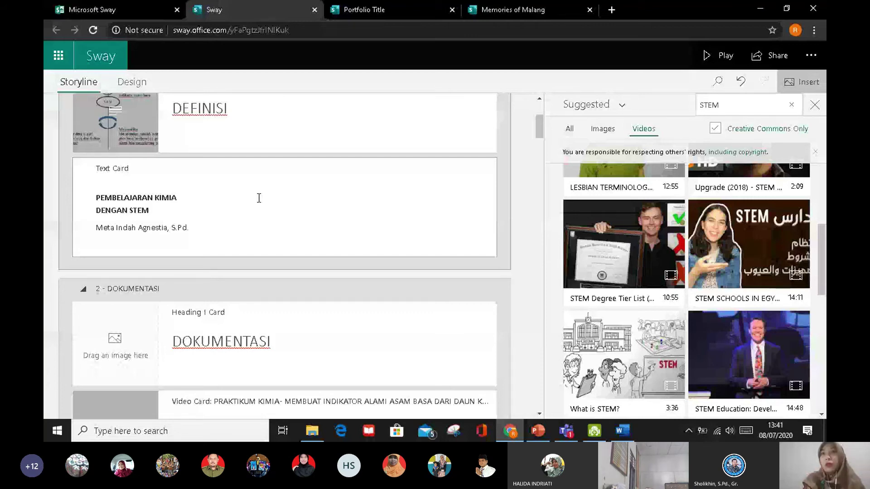
# Step: Delete the imported MEET OUR MEMBER text card below the video card in the DOKUMENTASI section
pyautogui.moveTo(539, 128); pyautogui.dragTo(541, 163)
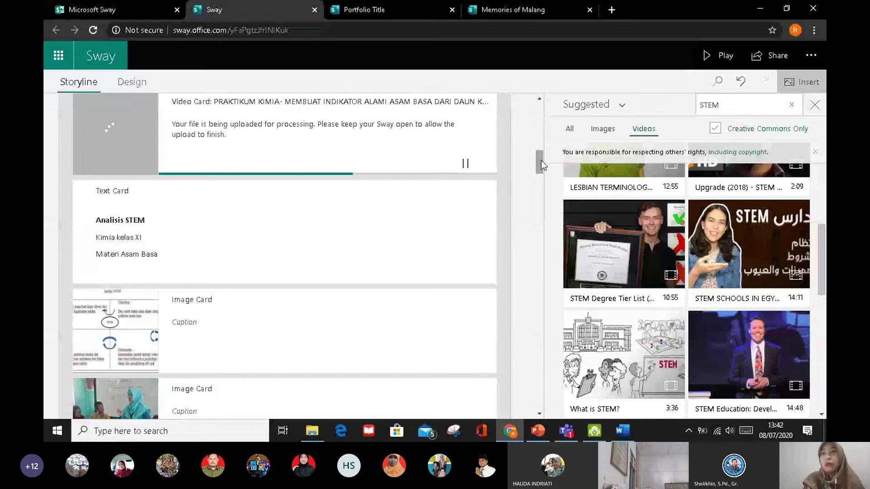
pyautogui.moveTo(541, 160); pyautogui.dragTo(541, 167)
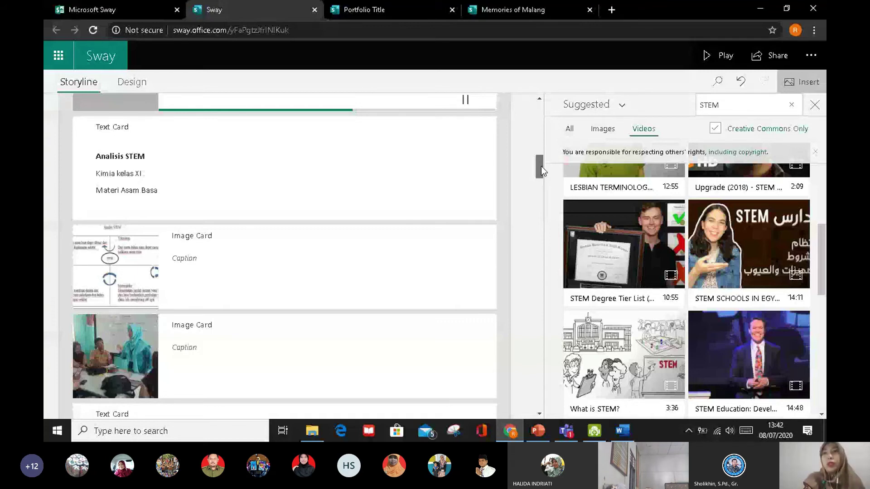
pyautogui.click(486, 176)
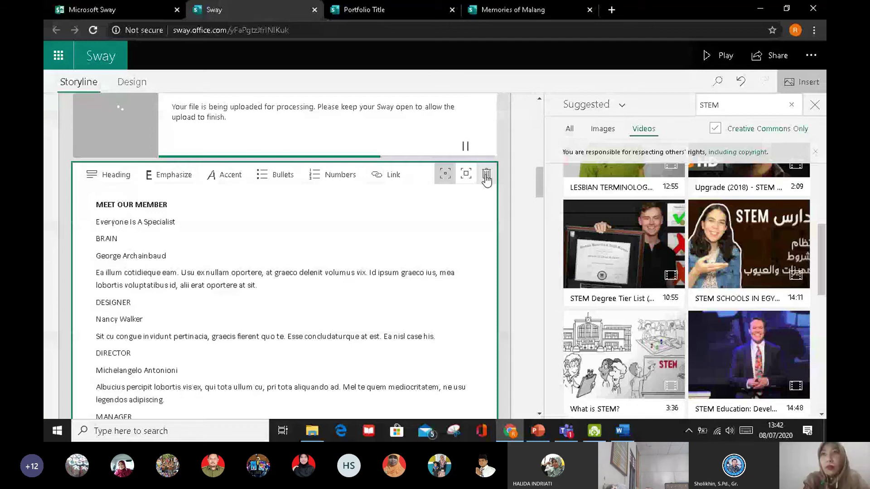
pyautogui.click(486, 176)
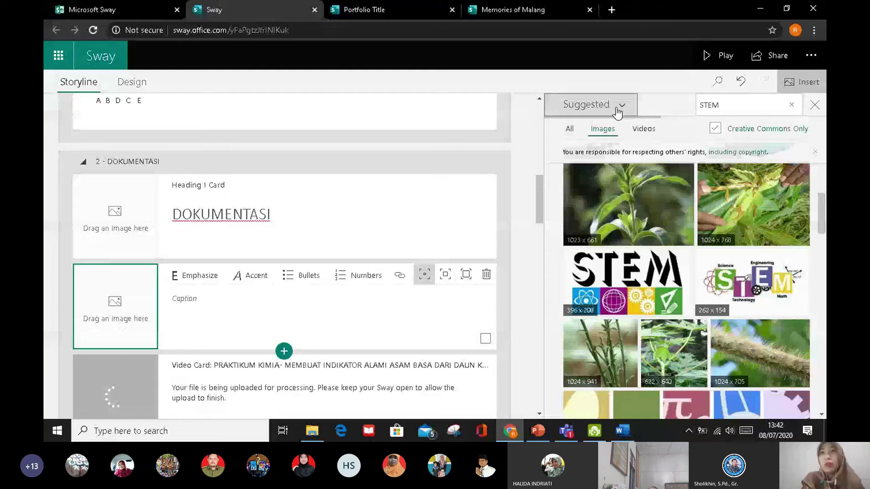
# Step: Insert an audio card below the title card and choose the "Stephanie Poetri - I Love You 3000" track from the Downloads folder
pyautogui.scroll(5, 488, 107)
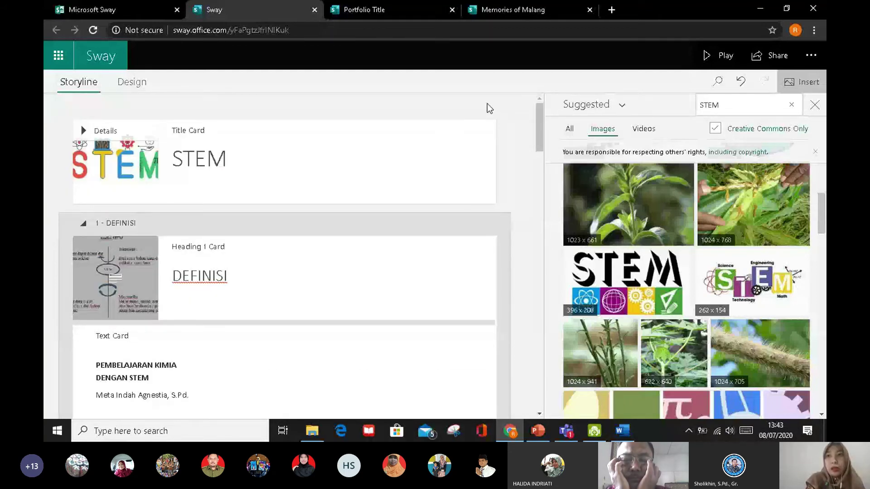
pyautogui.click(283, 206)
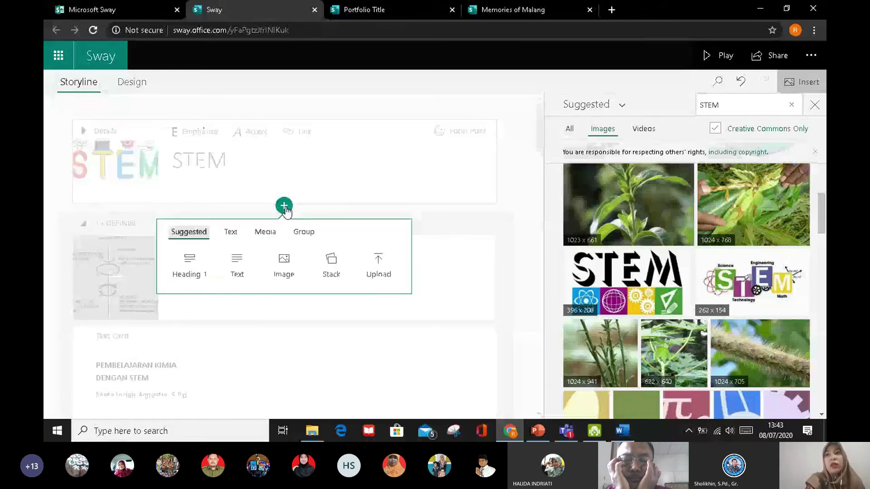
pyautogui.click(293, 260)
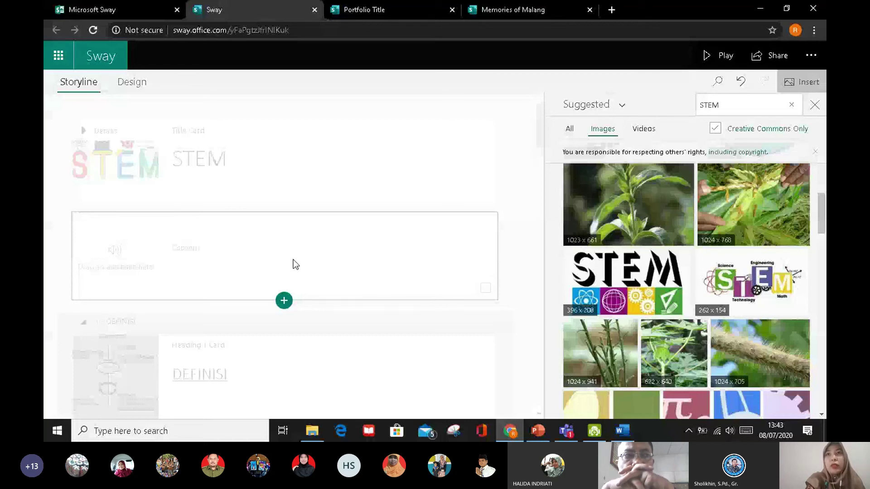
pyautogui.click(115, 256)
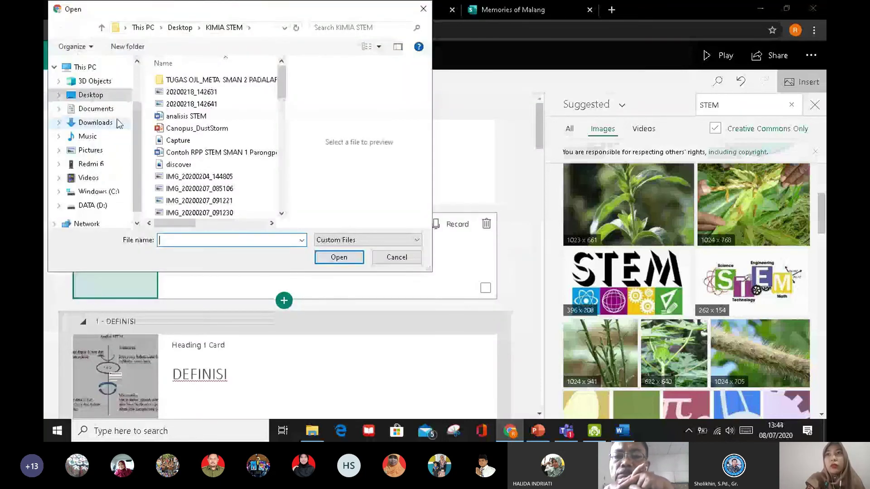
pyautogui.click(95, 122)
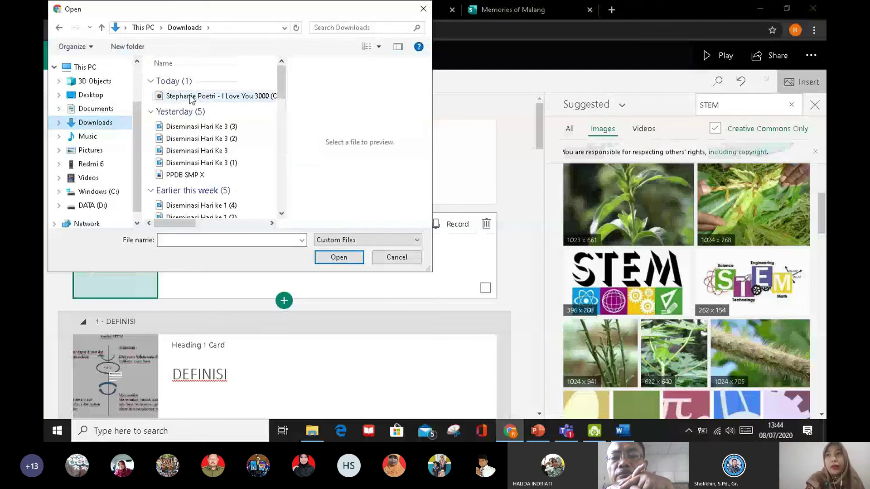
pyautogui.click(191, 97)
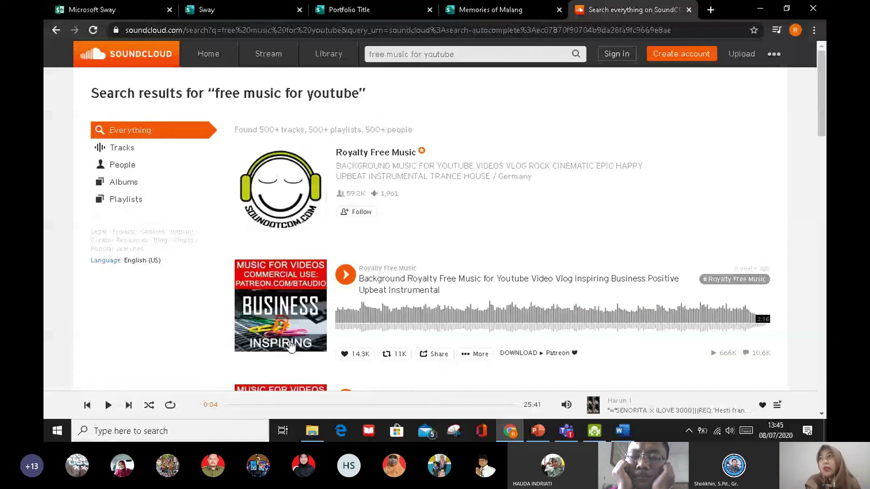
# Step: Switch to SoundCloud's "free download" search results and pause the EIFFEL 65-BLUE (KNY FACTORY-TRAP REMIX) track
pyautogui.moveTo(465, 289)
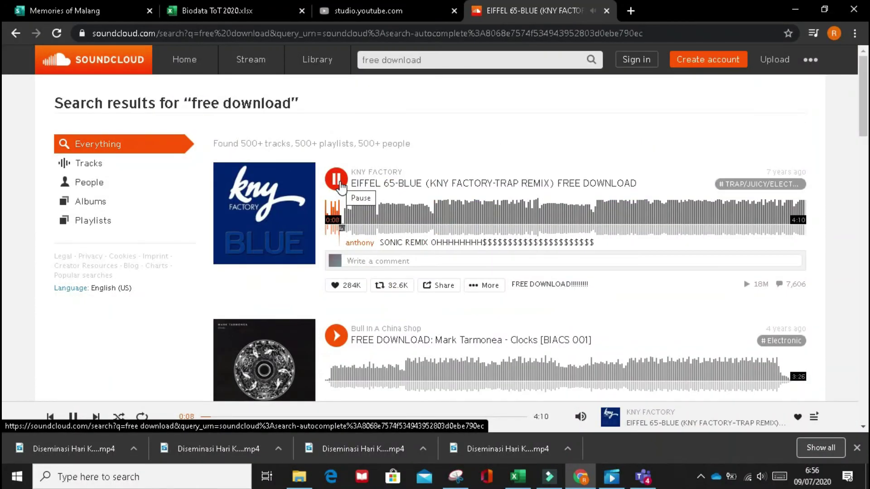
pyautogui.click(339, 185)
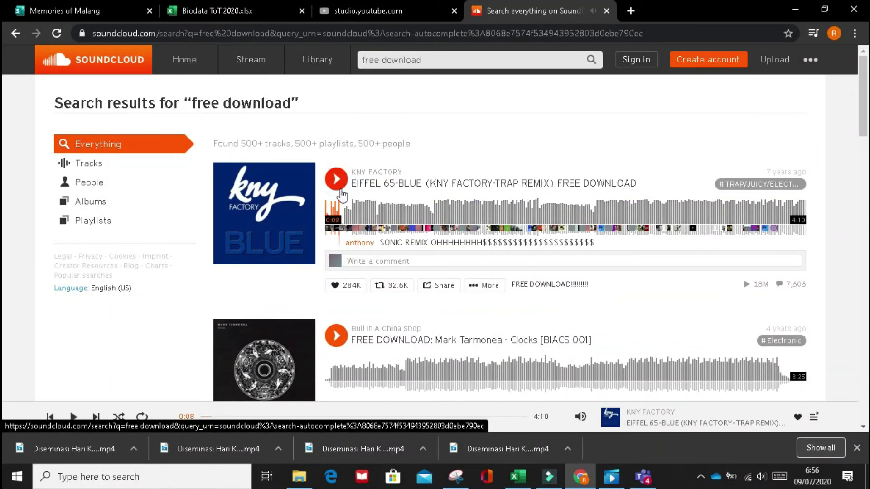
# Step: Preview the "FREE DOWNLOAD: Mark Tarmonea - Clocks [BIACS 001]" track, pause it, and open its embed options
pyautogui.click(347, 338)
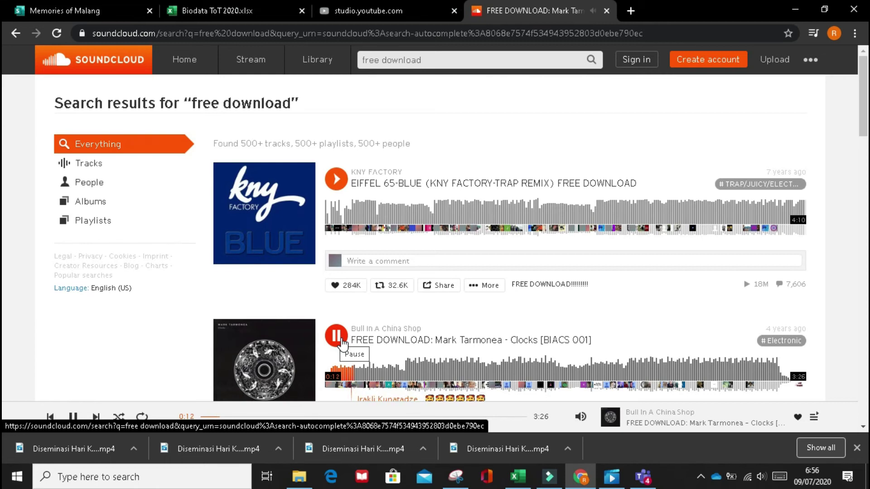
pyautogui.click(341, 342)
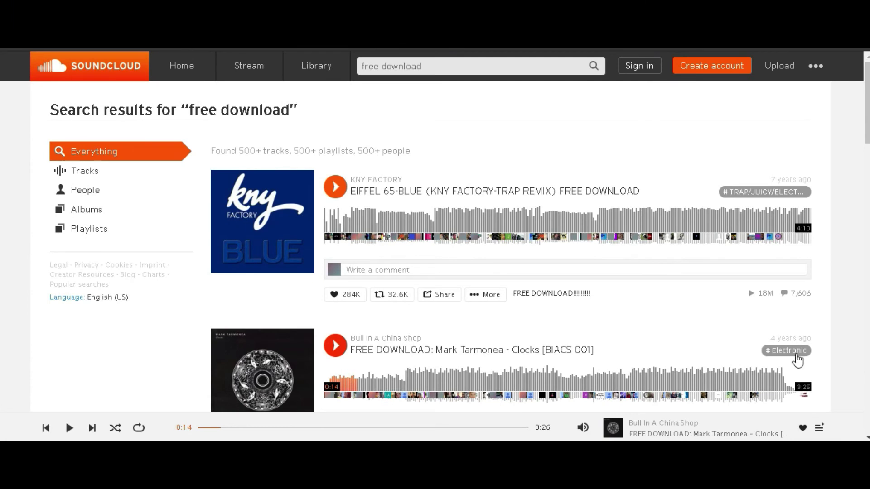
pyautogui.moveTo(868, 134); pyautogui.dragTo(869, 158)
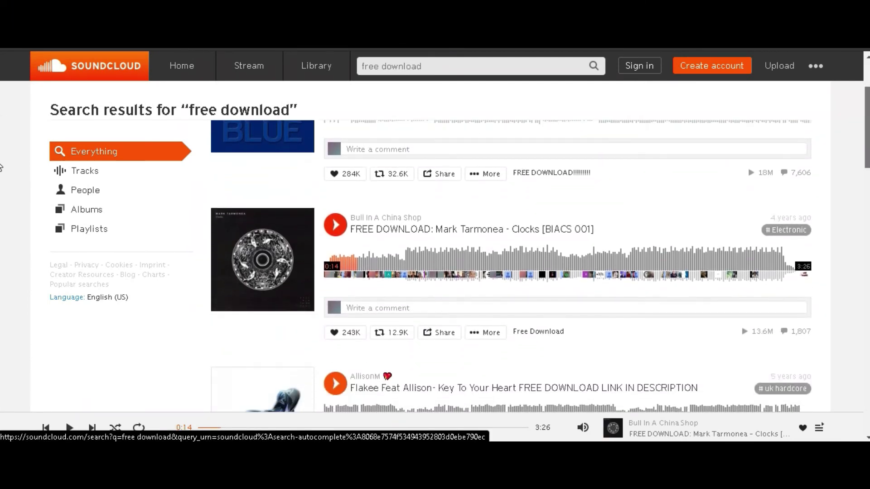
pyautogui.scroll(-2, 749, 181)
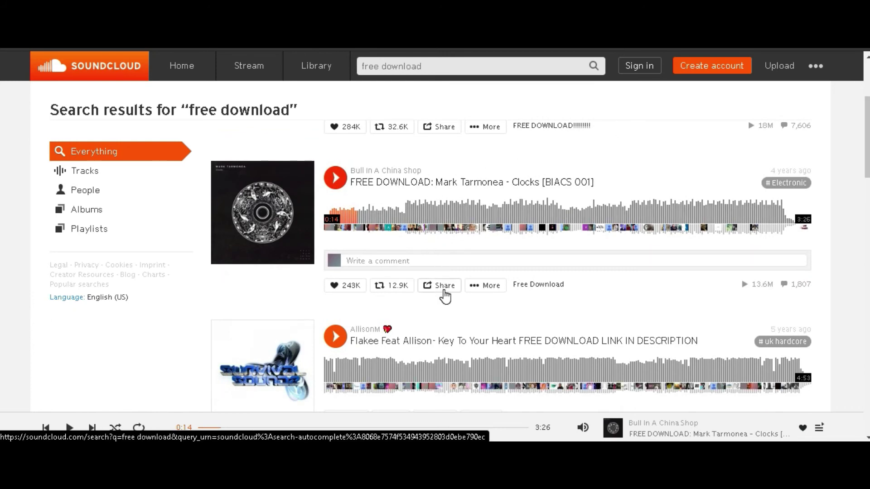
pyautogui.click(444, 289)
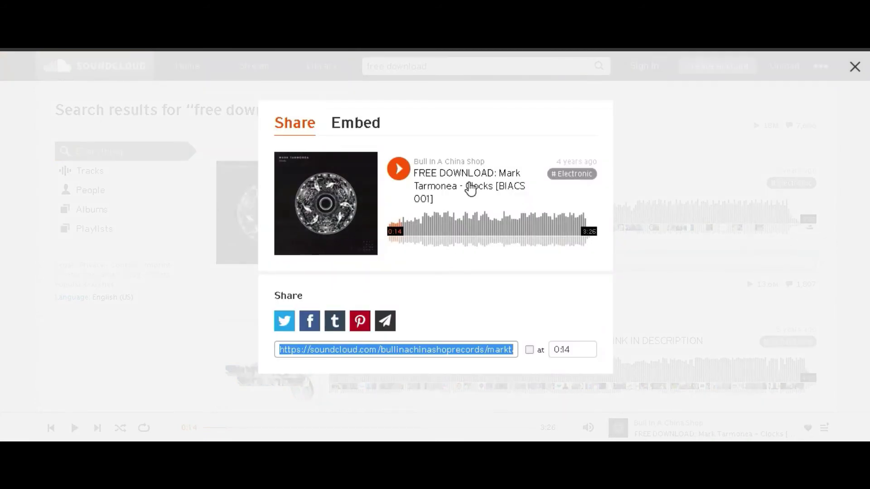
pyautogui.click(367, 126)
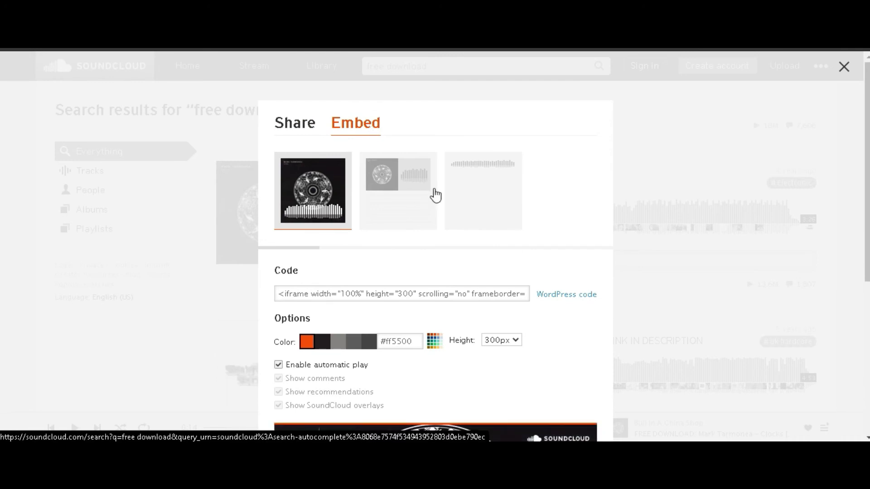
# Step: Toggle automatic play for the embedded SoundCloud player and select its embed code
pyautogui.click(556, 298)
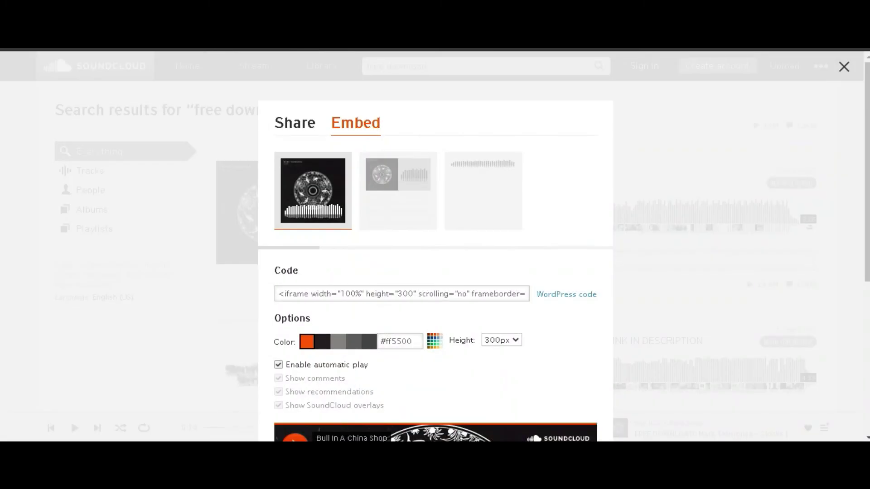
pyautogui.click(566, 300)
pyautogui.click(280, 365)
pyautogui.click(290, 297)
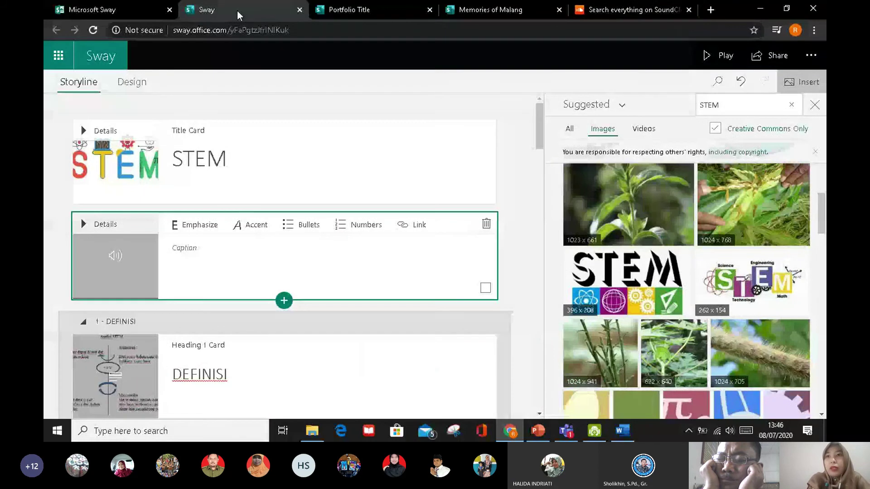
# Step: Switch back to the STEM Sway and replace the audio card below the title card with an embed card for the SoundCloud code
pyautogui.click(237, 10)
pyautogui.click(228, 267)
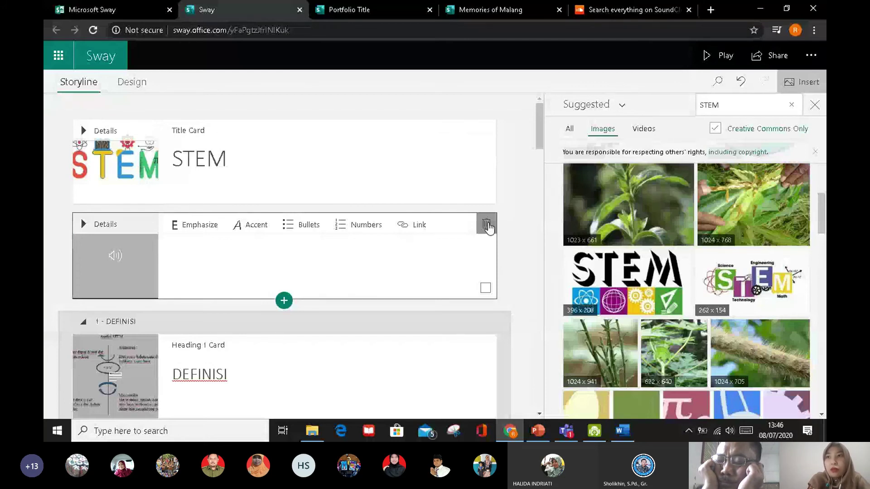
pyautogui.click(487, 223)
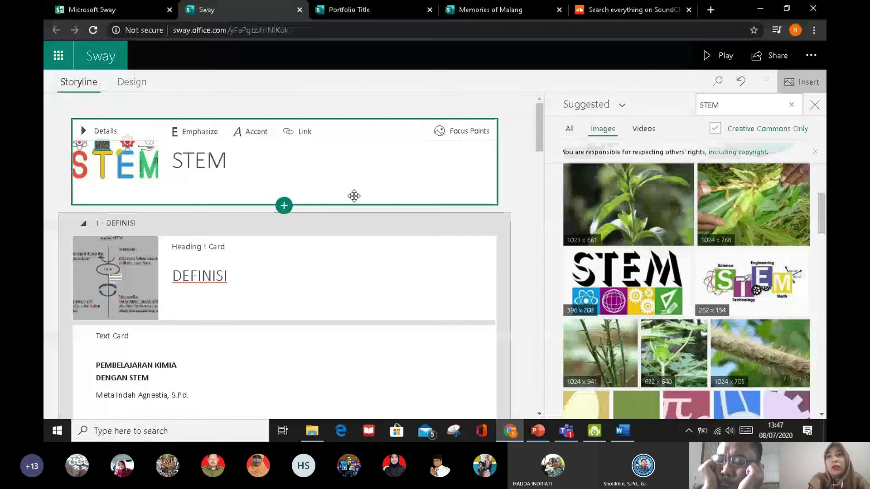
pyautogui.hotkey('ctrl', 'z')
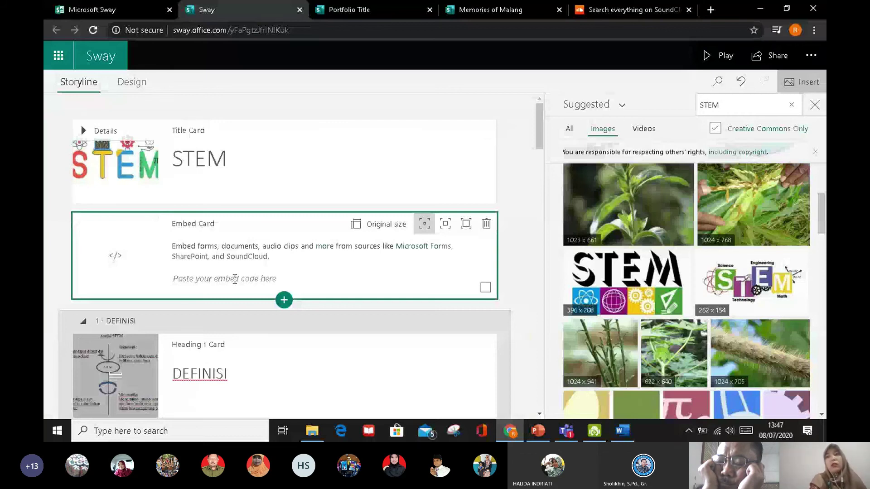
pyautogui.click(234, 278)
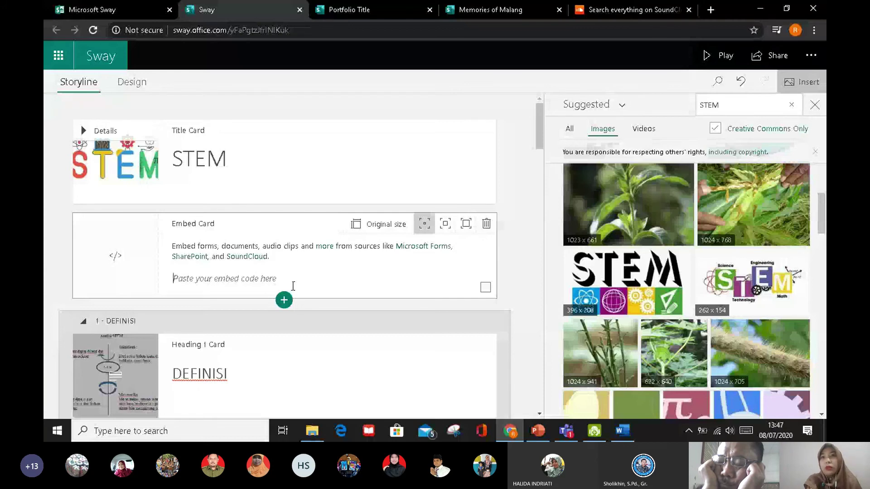
# Step: Insert an image card below the DISCOVERY card with IMG_20200204_144805 from the KIMIA STEM folder and caption it "OK"
pyautogui.scroll(-10, 293, 286)
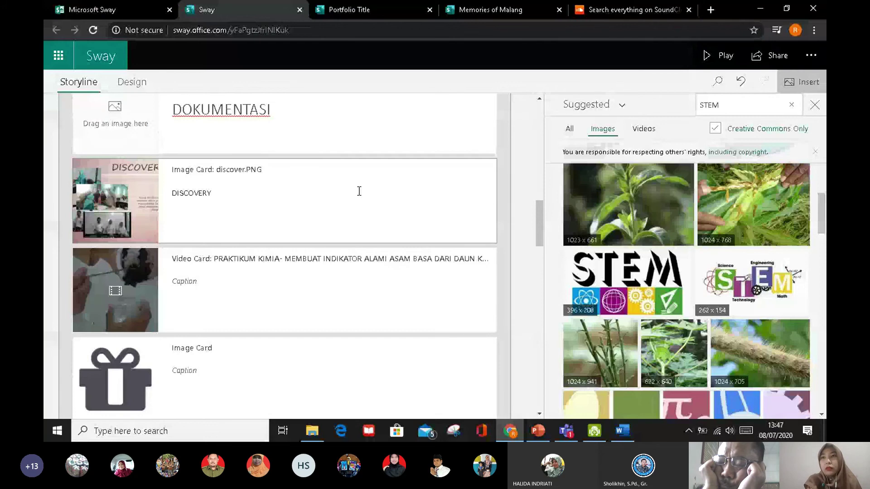
pyautogui.click(126, 287)
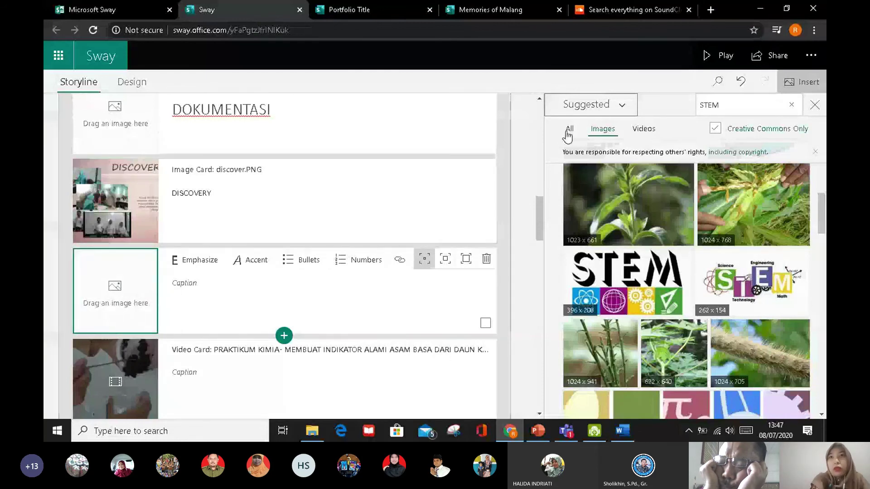
pyautogui.click(584, 280)
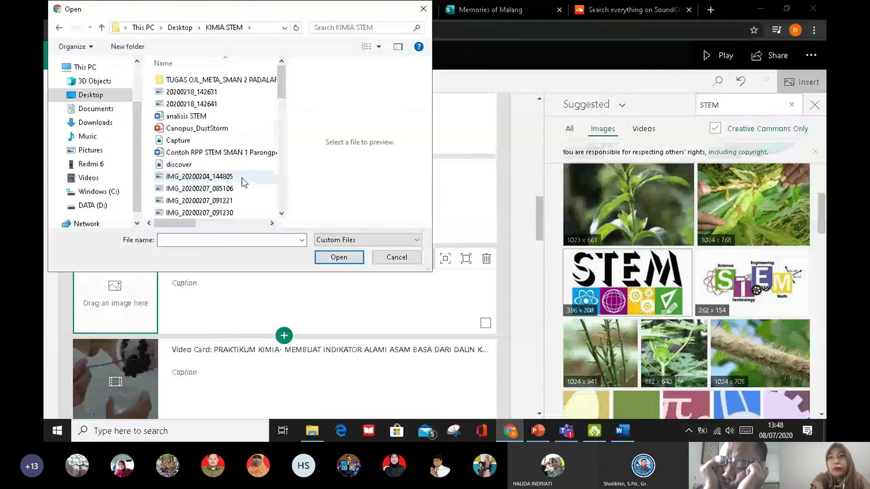
pyautogui.click(244, 181)
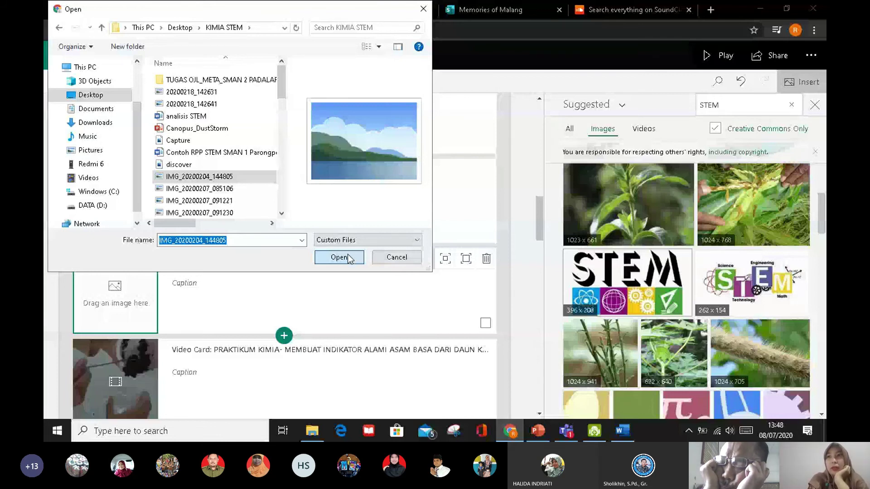
pyautogui.click(347, 255)
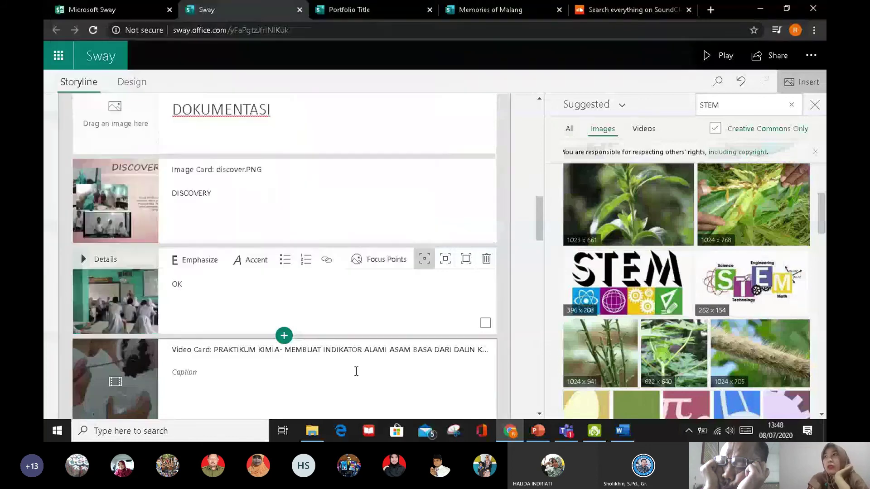
pyautogui.click(809, 104)
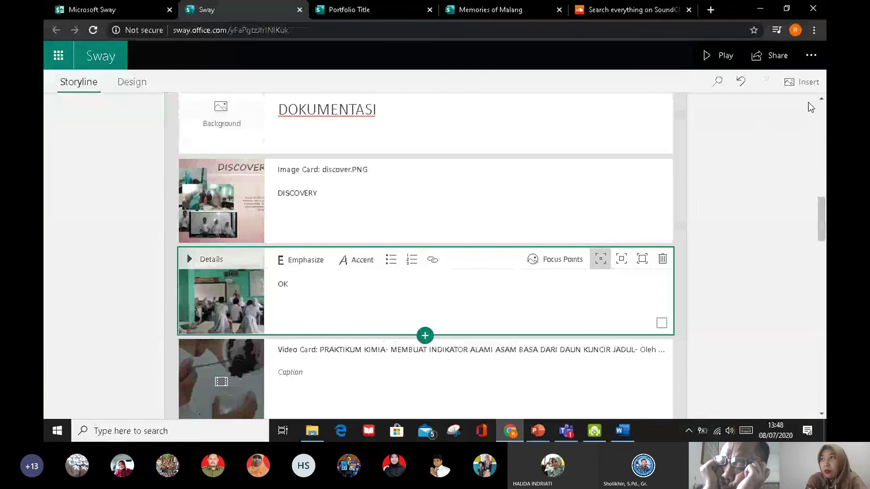
# Step: Play the STEM Sway and look through its autoplay and layout settings
pyautogui.click(721, 55)
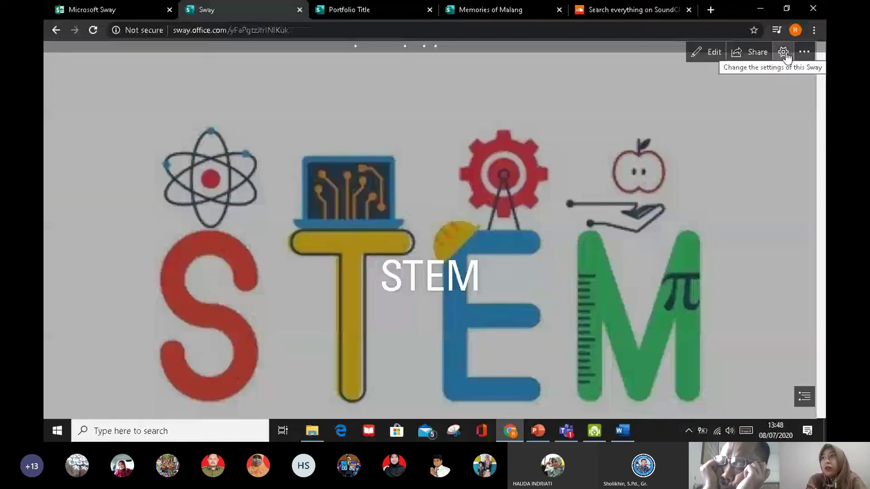
pyautogui.click(783, 52)
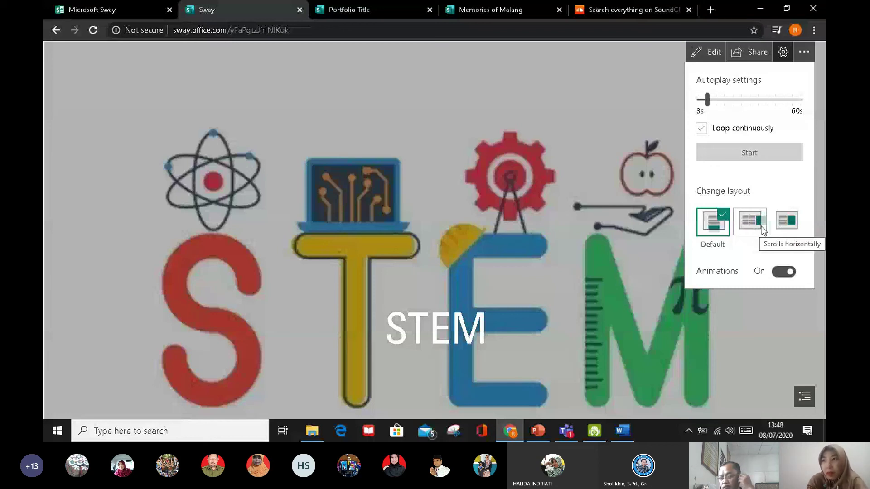
pyautogui.click(787, 222)
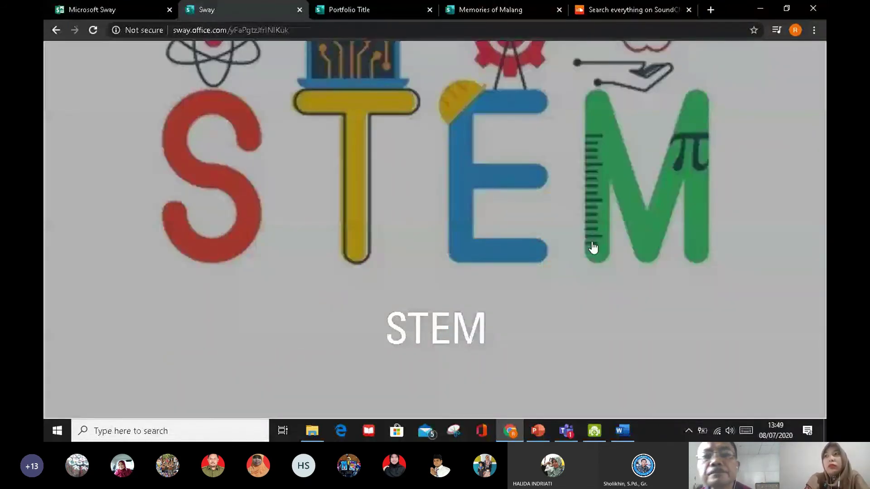
# Step: Start the embedded SoundCloud track, review the Sway through the DOKUMENTASI section, and return to editing
pyautogui.scroll(-1, 652, 165)
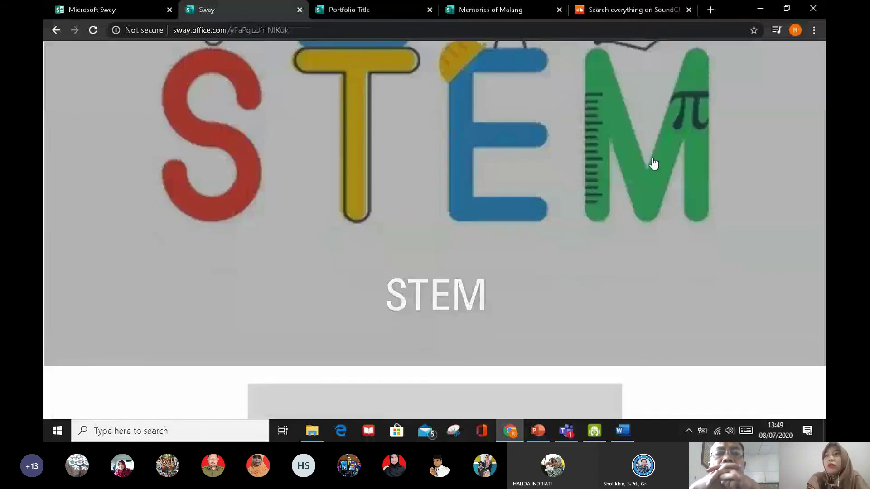
pyautogui.scroll(-2, 653, 165)
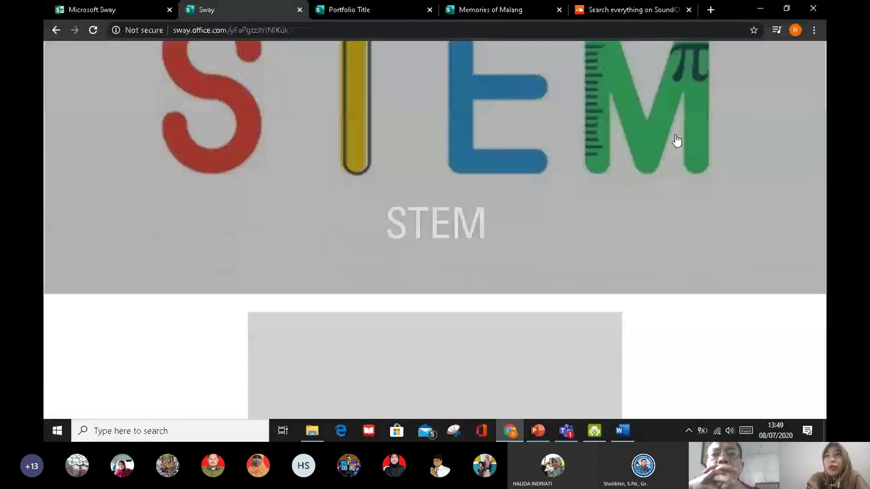
pyautogui.scroll(-5, 287, 79)
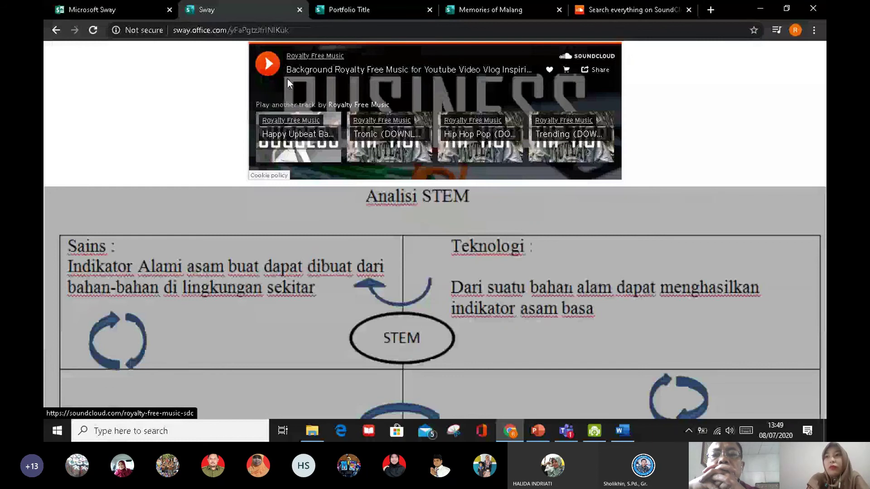
pyautogui.click(273, 64)
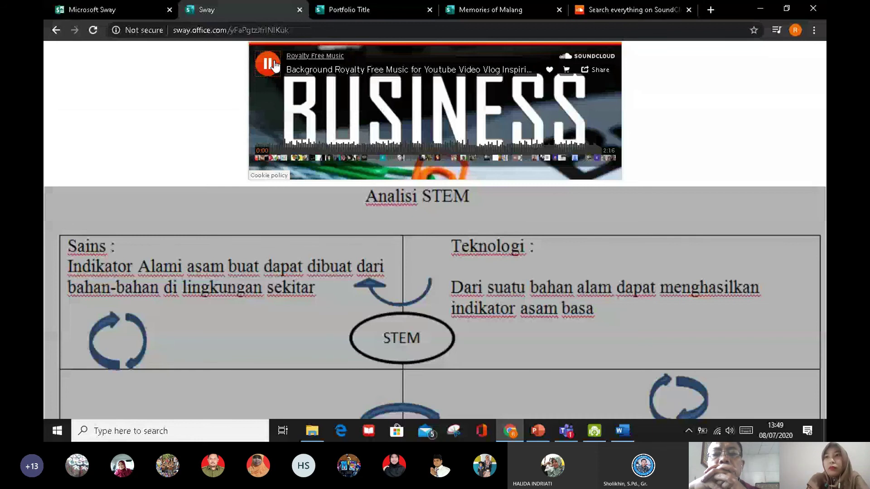
pyautogui.scroll(-3, 397, 148)
pyautogui.scroll(-5, 475, 330)
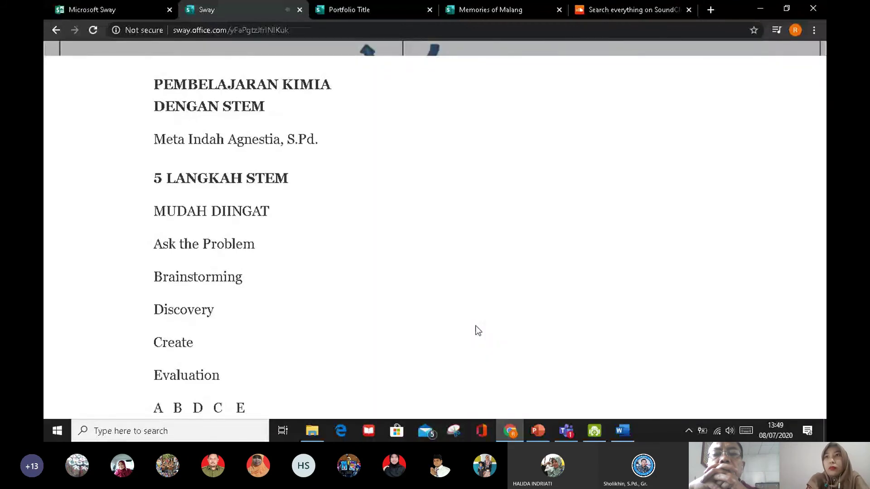
pyautogui.scroll(-6, 478, 330)
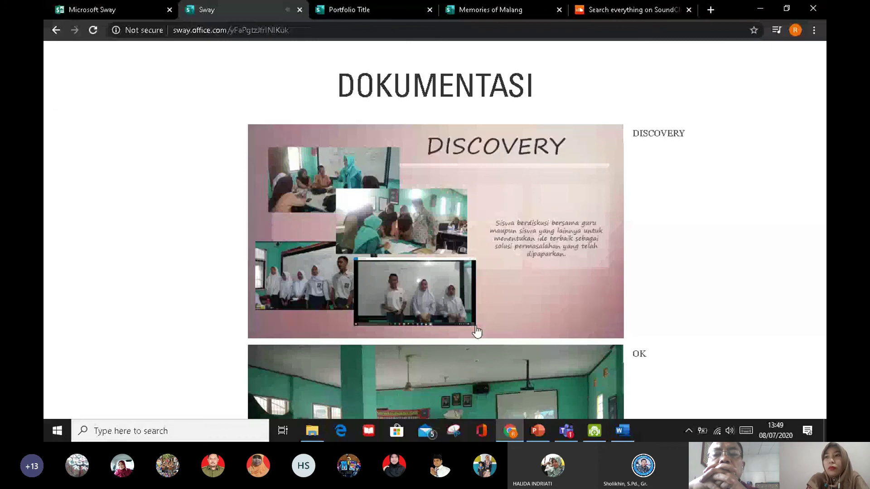
pyautogui.scroll(-6, 476, 330)
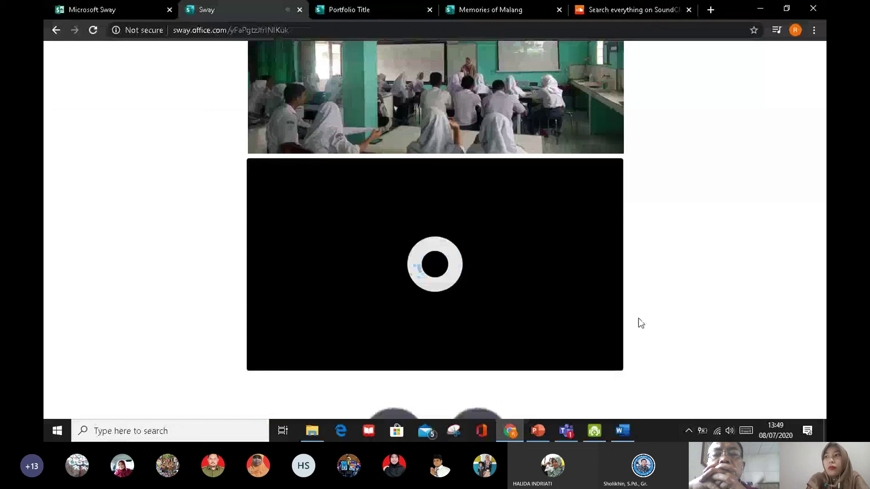
pyautogui.scroll(-6, 638, 322)
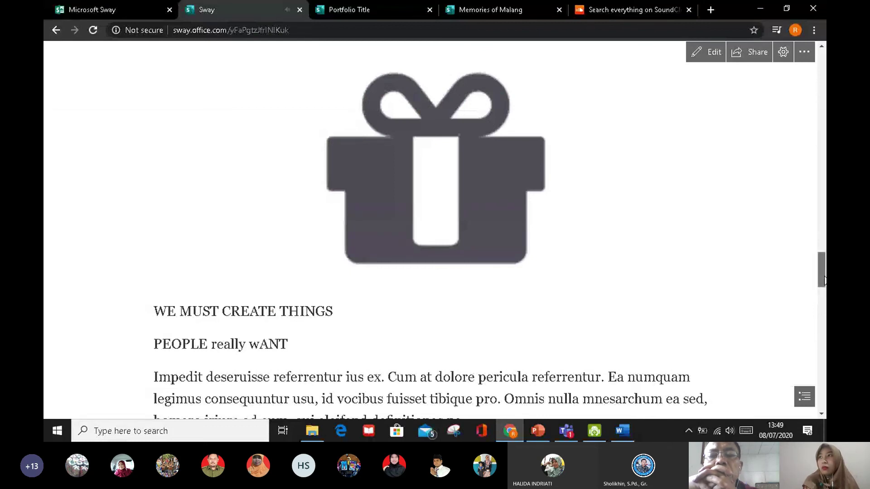
pyautogui.click(711, 55)
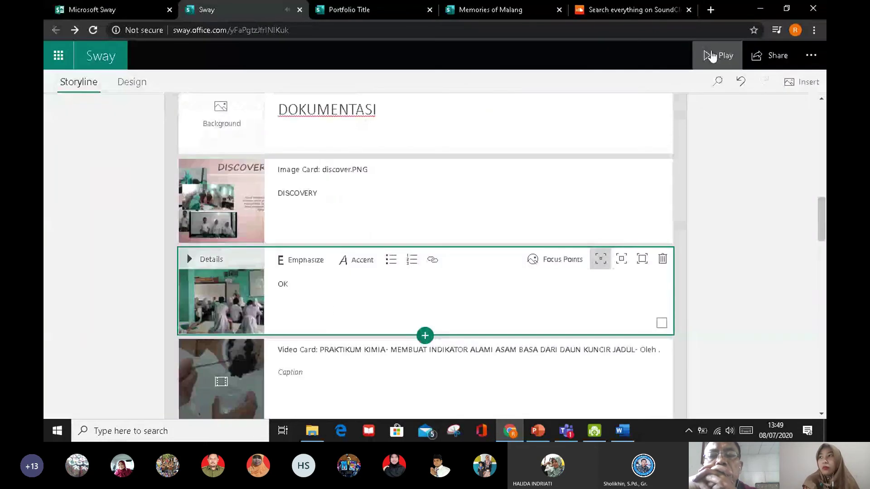
pyautogui.scroll(-3, 822, 233)
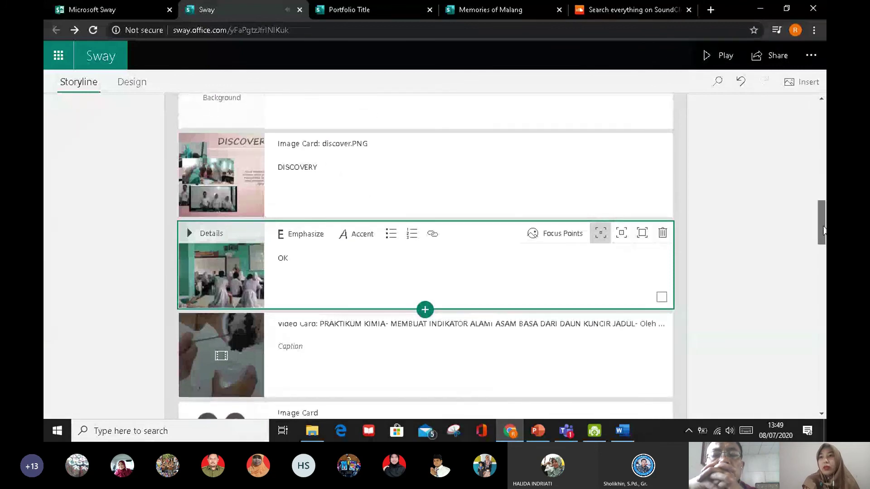
# Step: Play the Sway again to check the DOKUMENTASI section's chemistry practical video, and pause the video
pyautogui.click(724, 57)
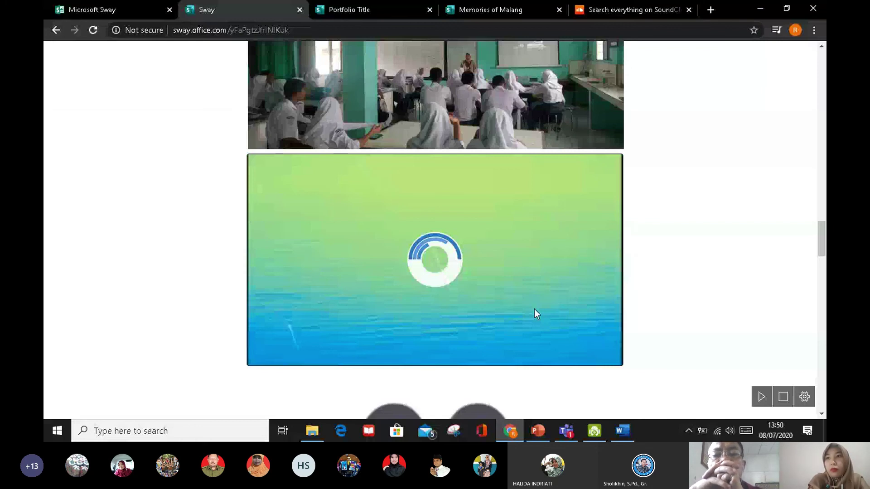
pyautogui.click(595, 310)
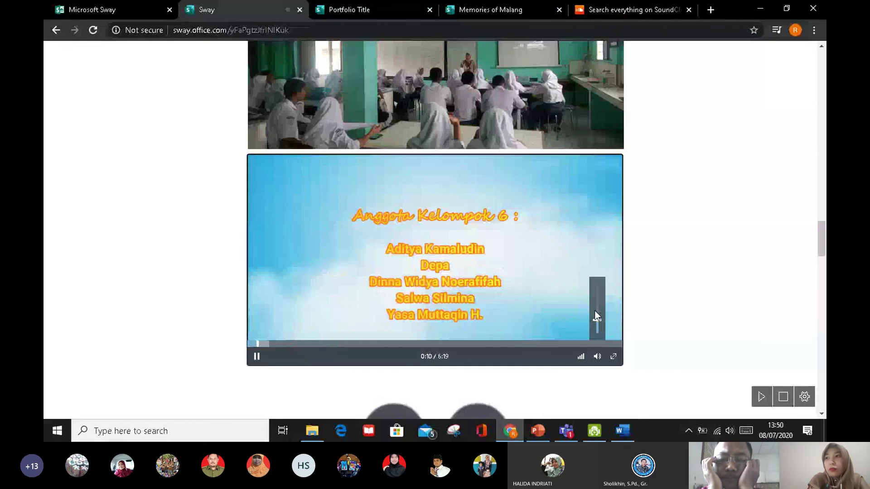
pyautogui.click(256, 357)
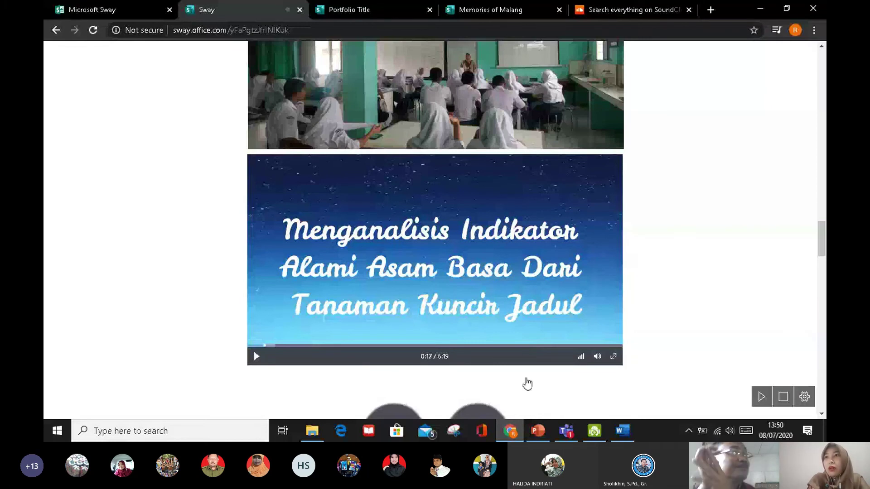
pyautogui.moveTo(782, 58)
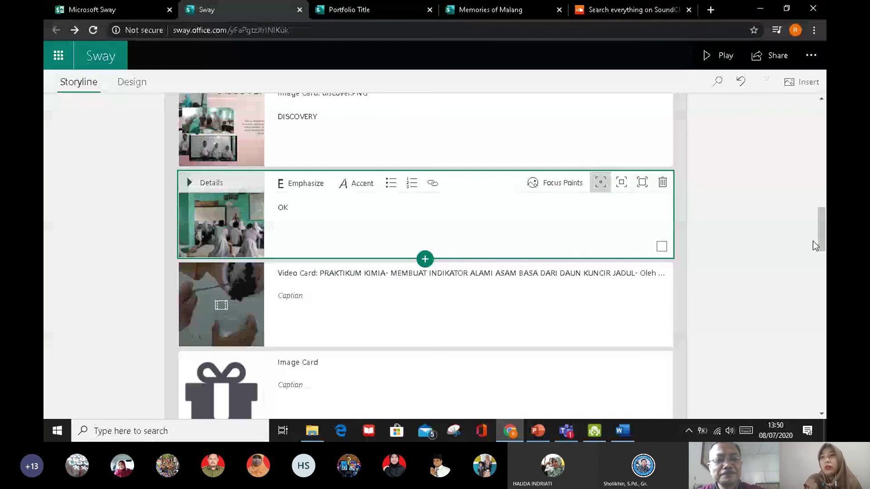
# Step: Insert an empty video card directly below the DOKUMENTASI heading card
pyautogui.scroll(4, 812, 241)
pyautogui.click(425, 259)
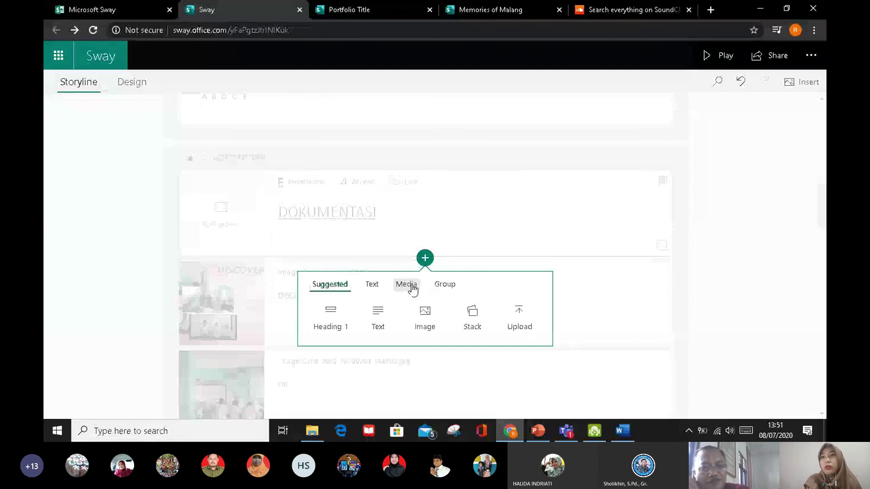
pyautogui.click(424, 315)
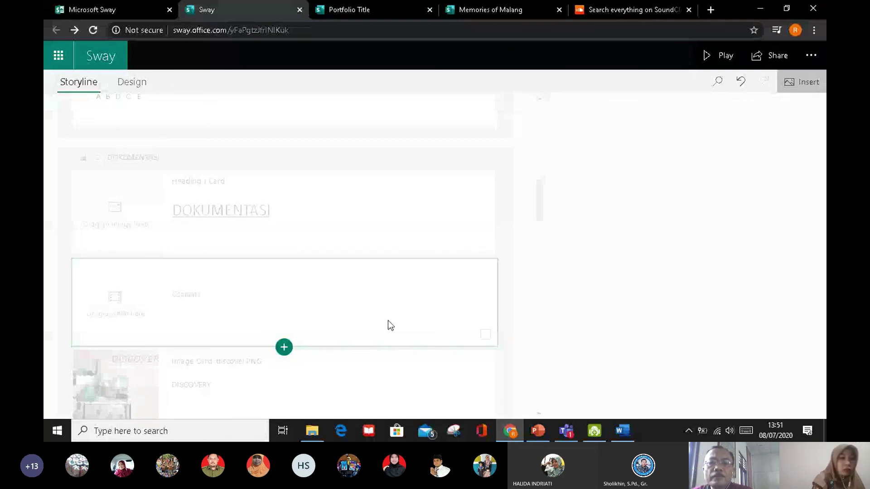
pyautogui.doubleClick(729, 103)
pyautogui.press('BackSpace')
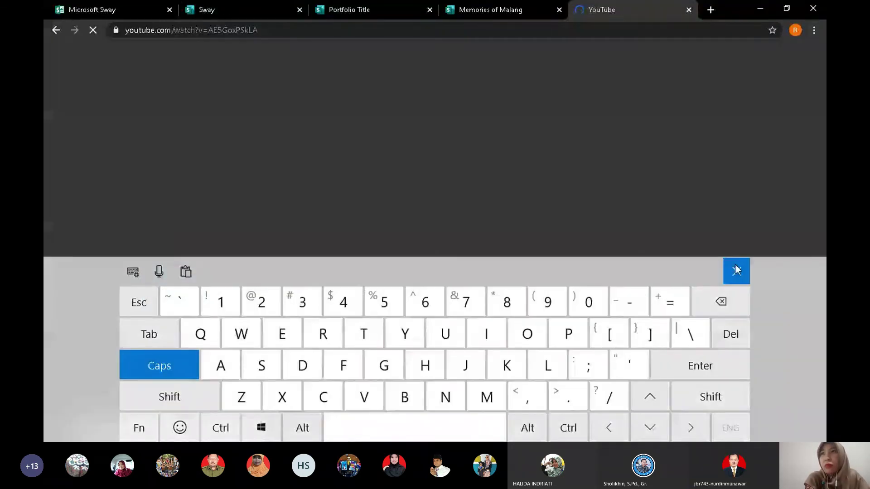
# Step: Copy the share link of the YouTube video "pengujian larutan asam basa dengan indikator alami" and return to the Sway storyline
pyautogui.click(737, 271)
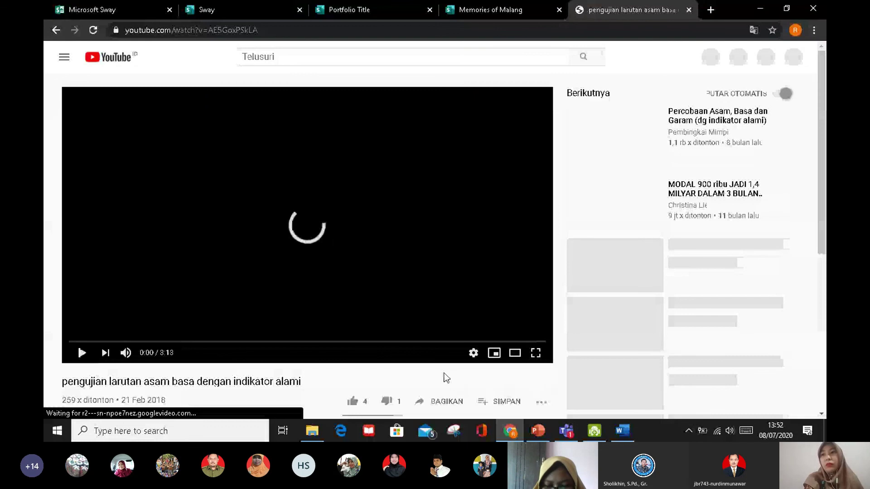
pyautogui.click(441, 402)
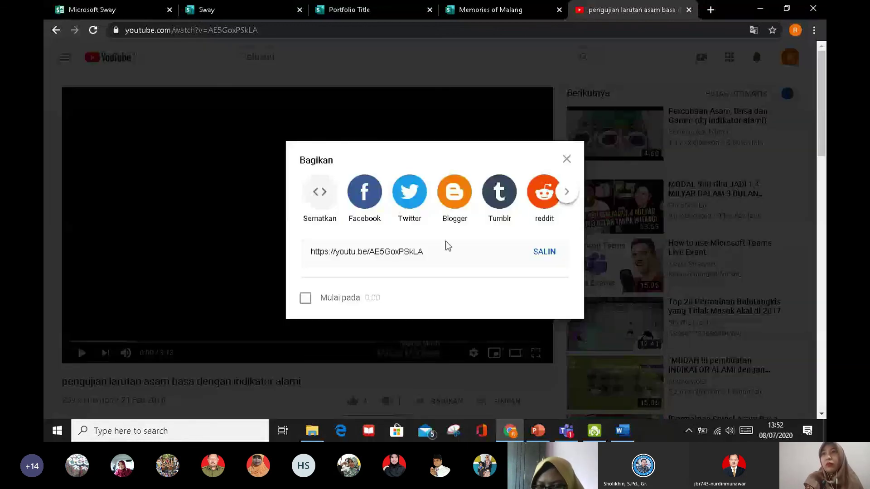
pyautogui.click(115, 11)
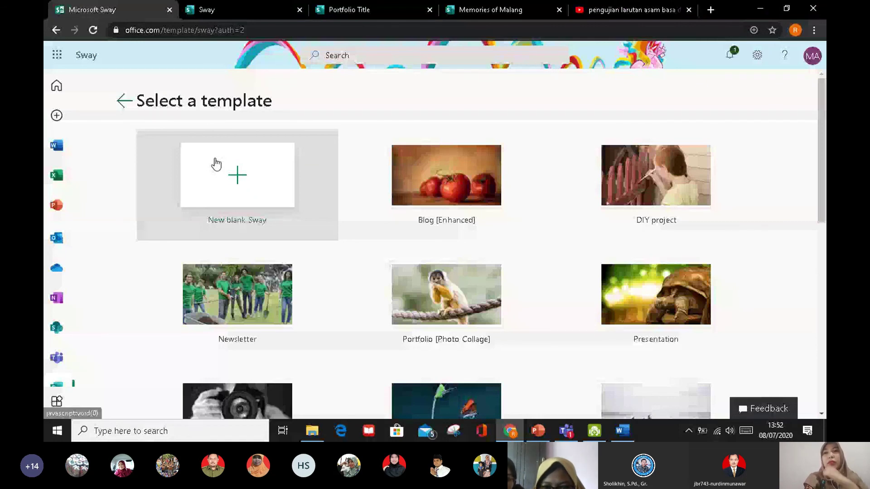
pyautogui.click(230, 10)
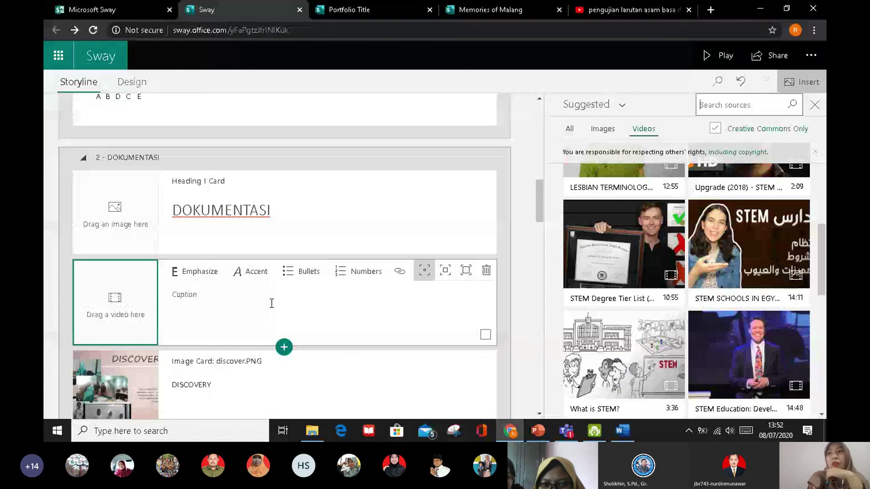
pyautogui.click(271, 303)
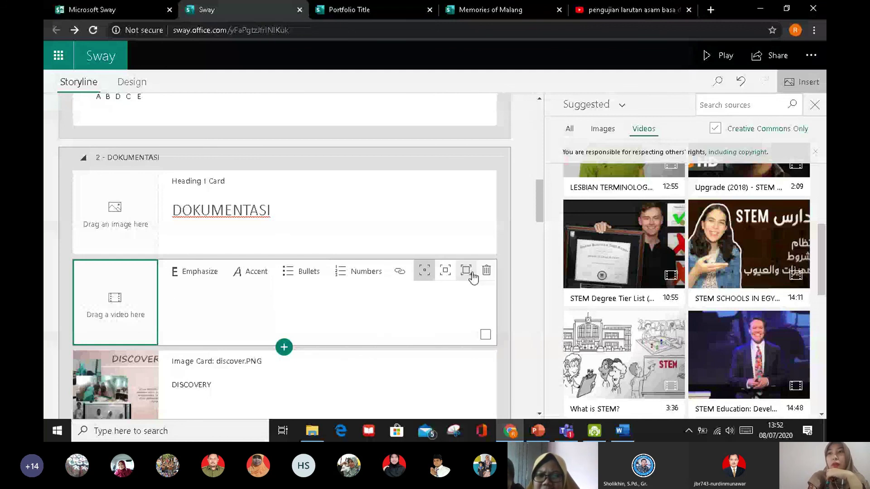
pyautogui.click(284, 347)
pyautogui.click(467, 143)
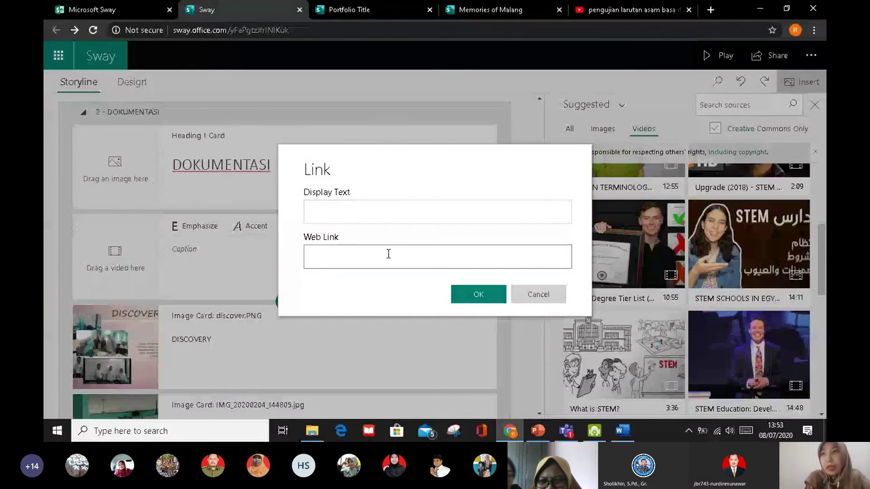
pyautogui.click(389, 253)
pyautogui.write('https://youtu.be/AE5GoxPzkLA')
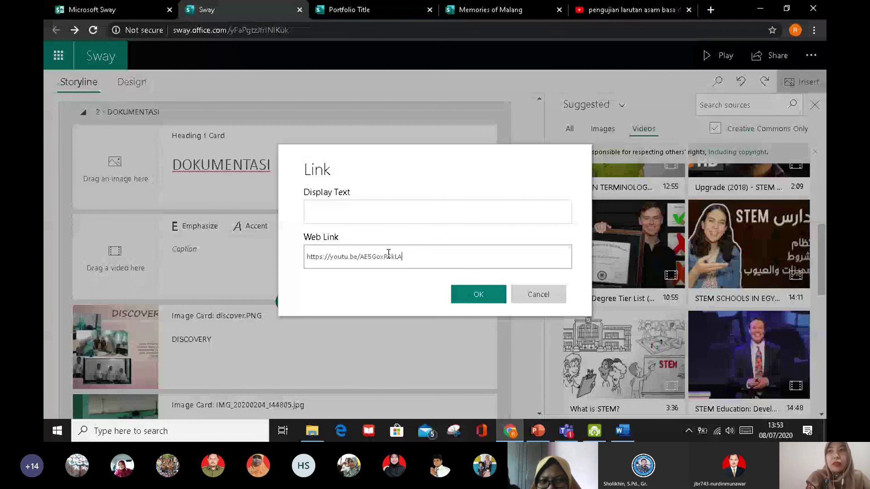
pyautogui.click(326, 212)
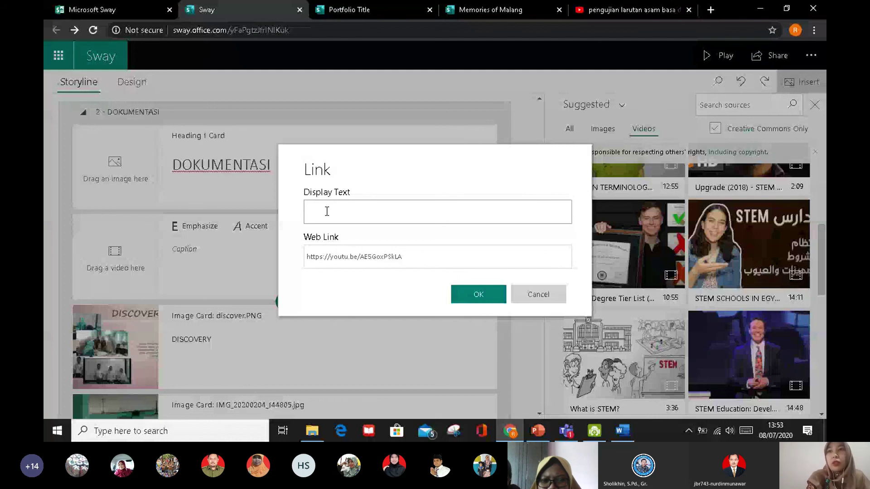
pyautogui.write('VIDEO')
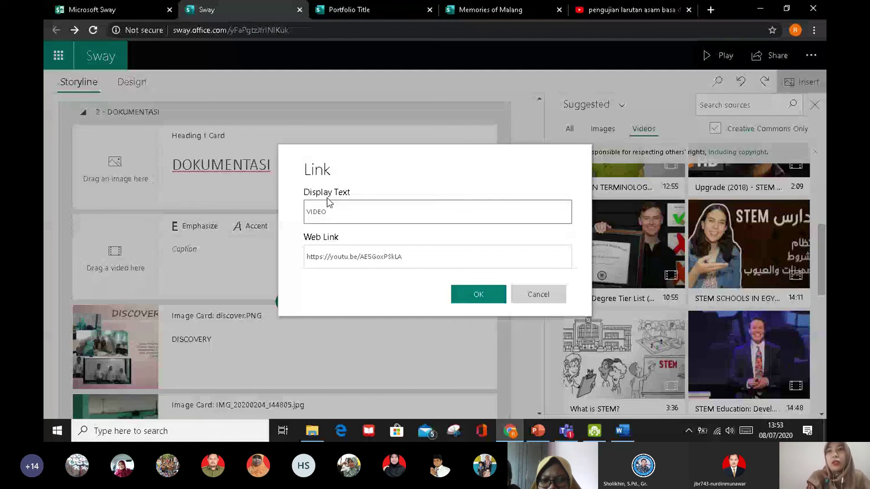
pyautogui.press('Return')
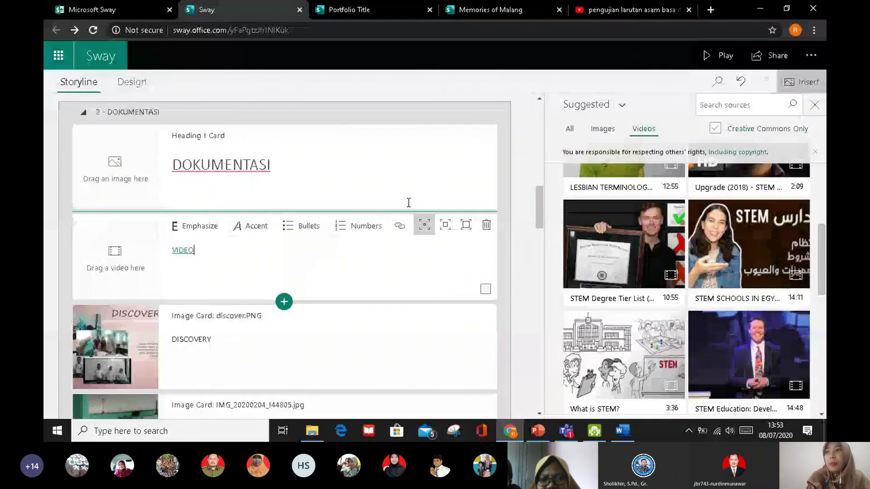
# Step: Play the STEM Sway, stop its automatic advance, review the content around the DOKUMENTASI section, and return to editing
pyautogui.click(709, 60)
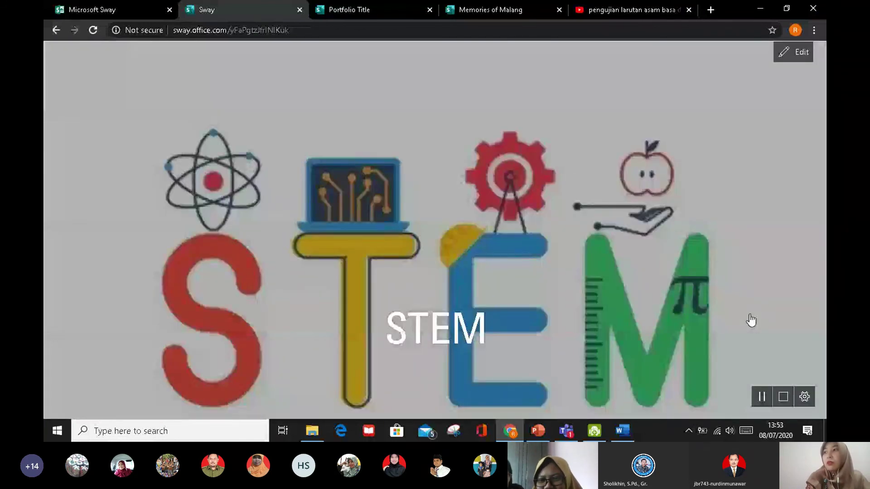
pyautogui.click(749, 316)
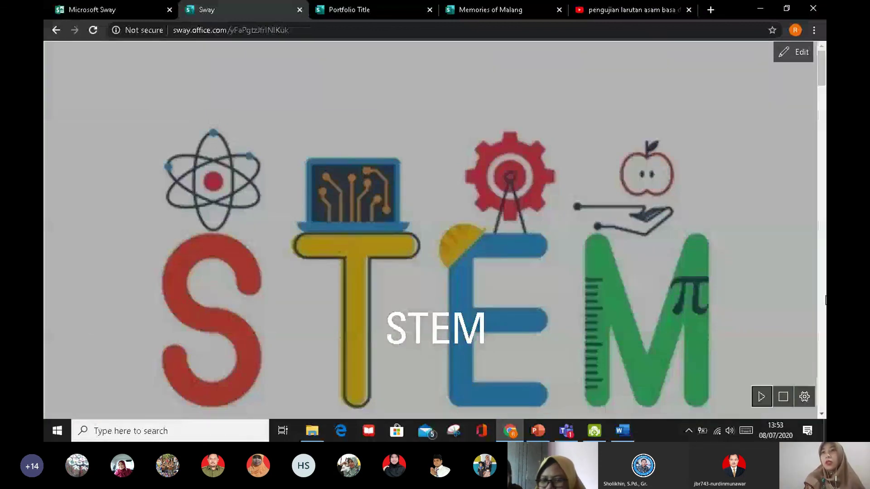
pyautogui.scroll(-10, 826, 300)
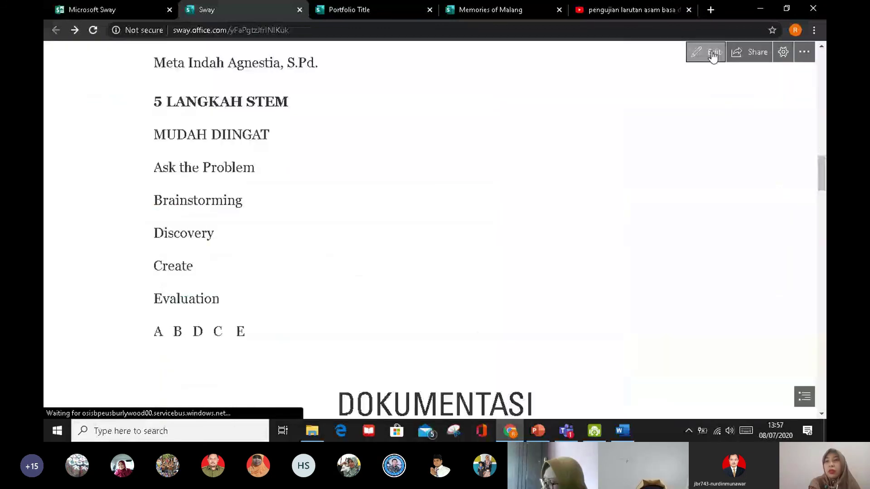
pyautogui.click(713, 56)
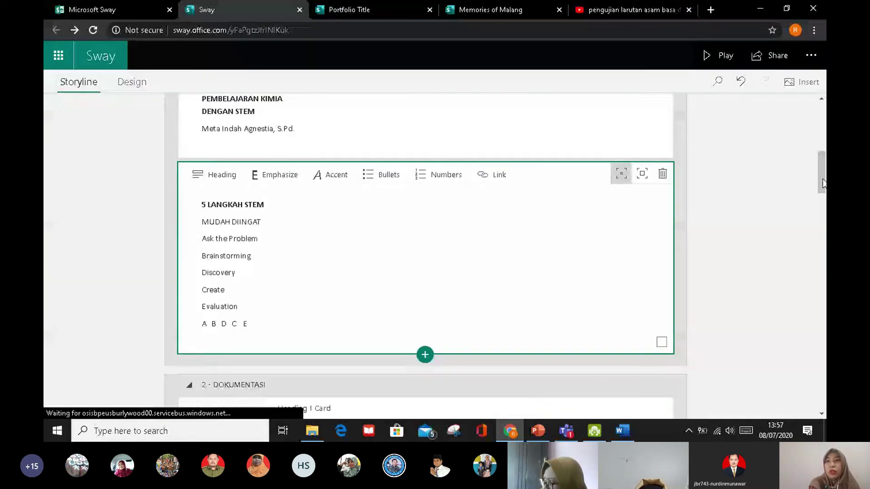
# Step: Set the Sway's sharing to anyone with a link and copy its view link
pyautogui.moveTo(820, 176); pyautogui.dragTo(816, 154)
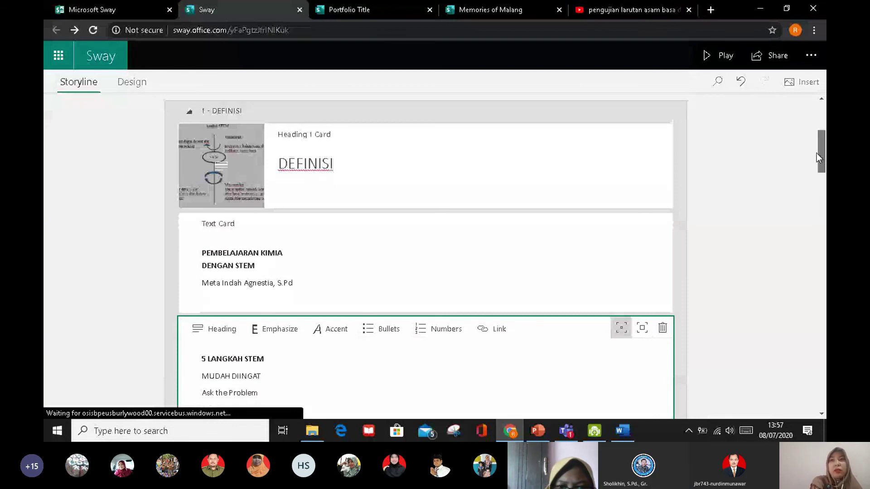
pyautogui.scroll(1, 816, 154)
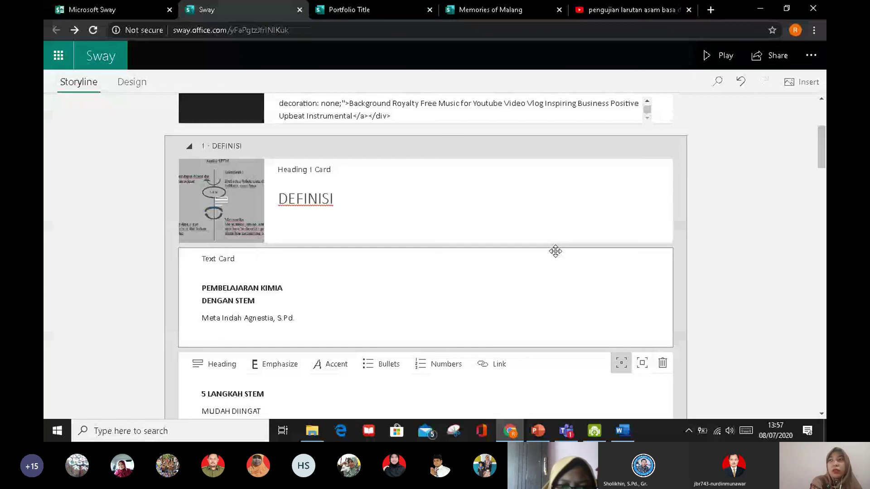
pyautogui.click(765, 61)
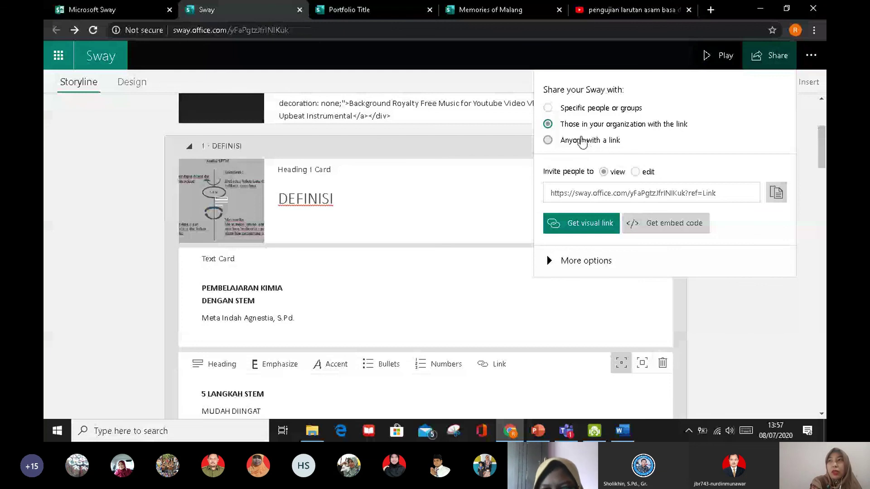
pyautogui.click(573, 140)
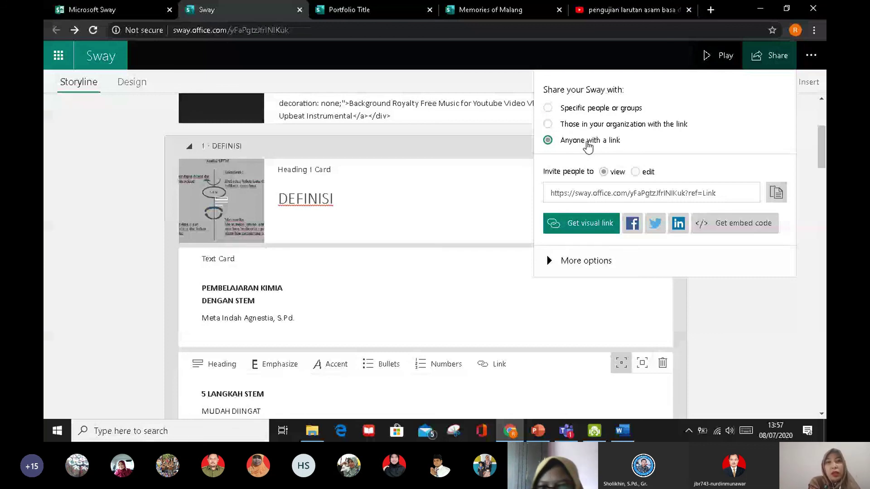
pyautogui.click(776, 193)
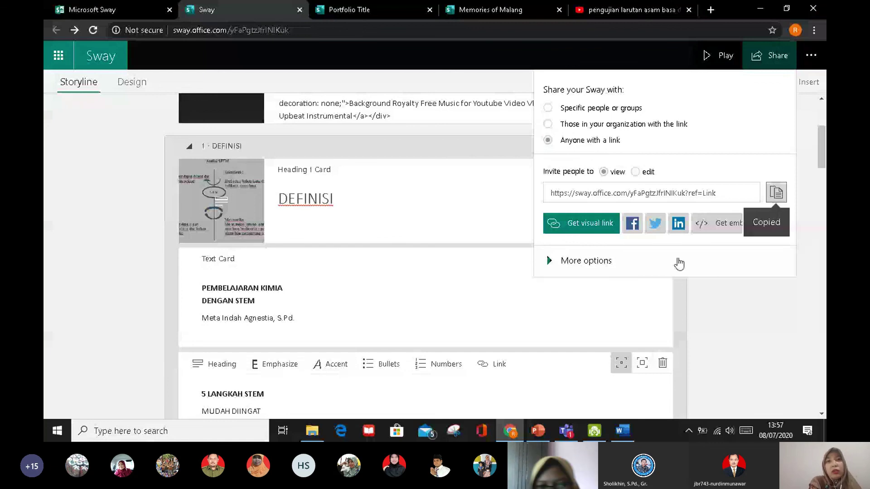